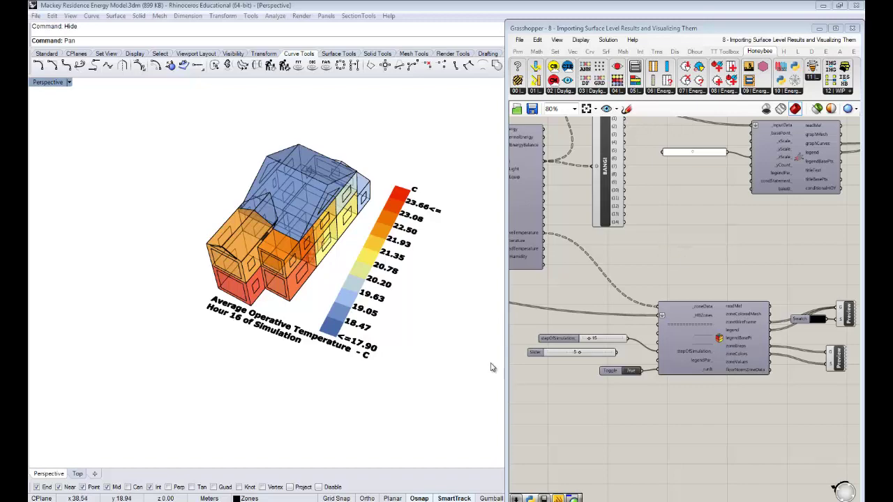
# Examine the zone-coloured house model, then the simulation output settings and their surfaceTempAnalysis_ input in the definition.
pyautogui.moveTo(481, 367); pyautogui.dragTo(266, 287, button='right')
pyautogui.scroll(5, 322, 279)
pyautogui.scroll(-1, 323, 280)
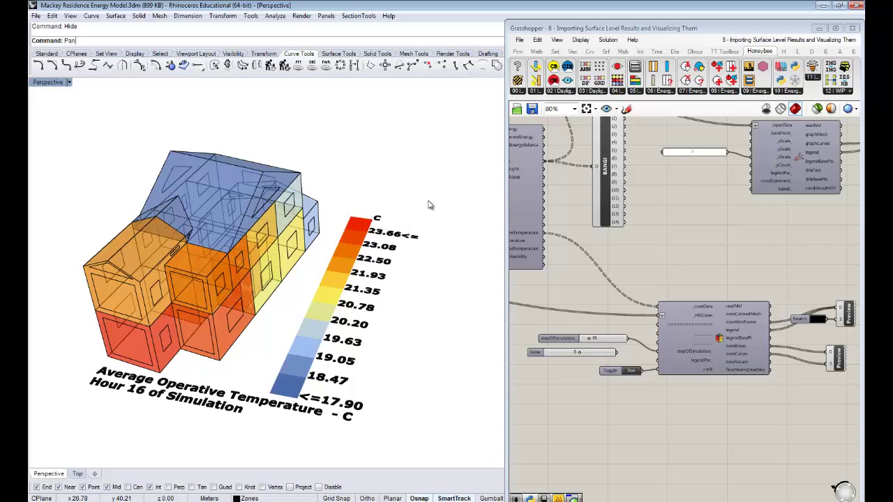
pyautogui.moveTo(557, 258); pyautogui.dragTo(759, 299, button='right')
pyautogui.scroll(-2, 758, 297)
pyautogui.moveTo(700, 286); pyautogui.dragTo(819, 277, button='right')
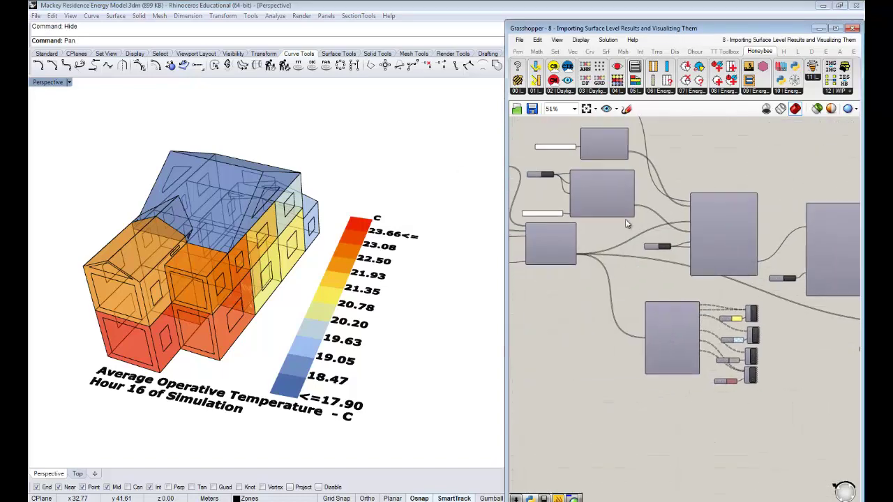
pyautogui.scroll(2, 603, 205)
pyautogui.moveTo(619, 234); pyautogui.dragTo(681, 254, button='right')
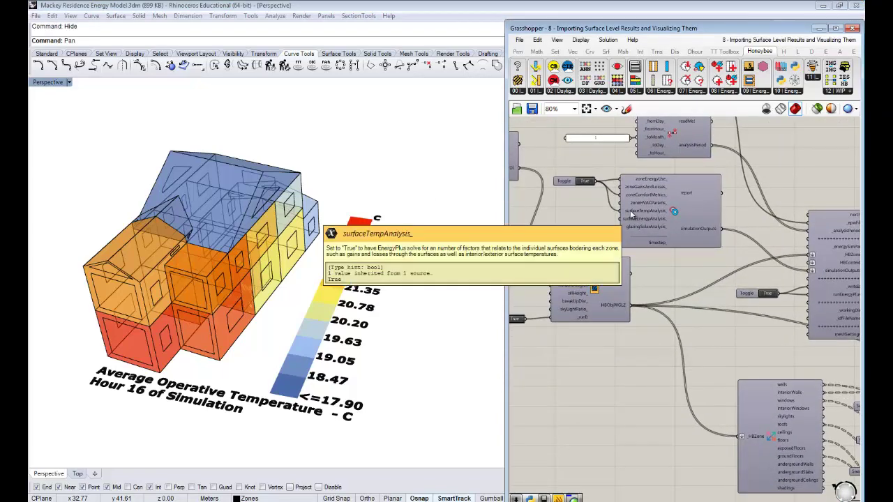
pyautogui.scroll(-3, 635, 214)
pyautogui.moveTo(772, 284); pyautogui.dragTo(653, 247, button='right')
pyautogui.scroll(3, 660, 240)
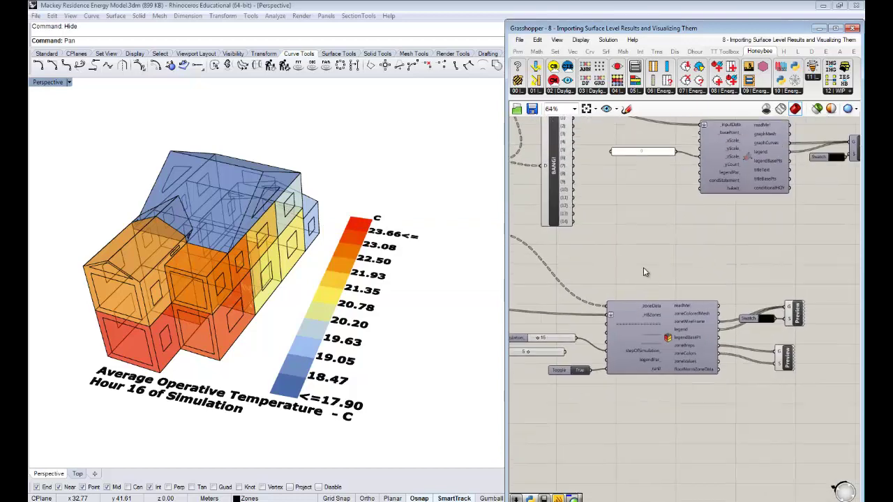
# Delete all zone-level result reading, charting and colouring components downstream of the Run Energy Simulation component.
pyautogui.scroll(-4, 643, 267)
pyautogui.moveTo(684, 328); pyautogui.dragTo(711, 326, button='right')
pyautogui.moveTo(816, 367); pyautogui.dragTo(555, 152)
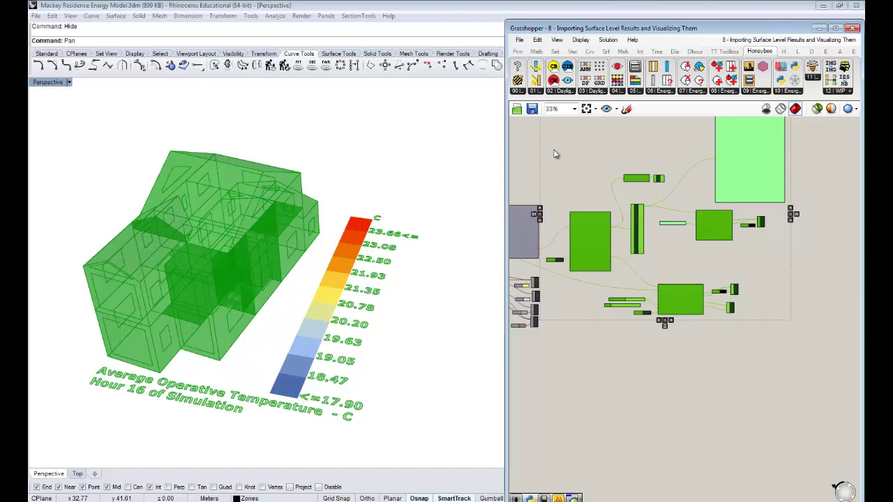
pyautogui.press('Delete')
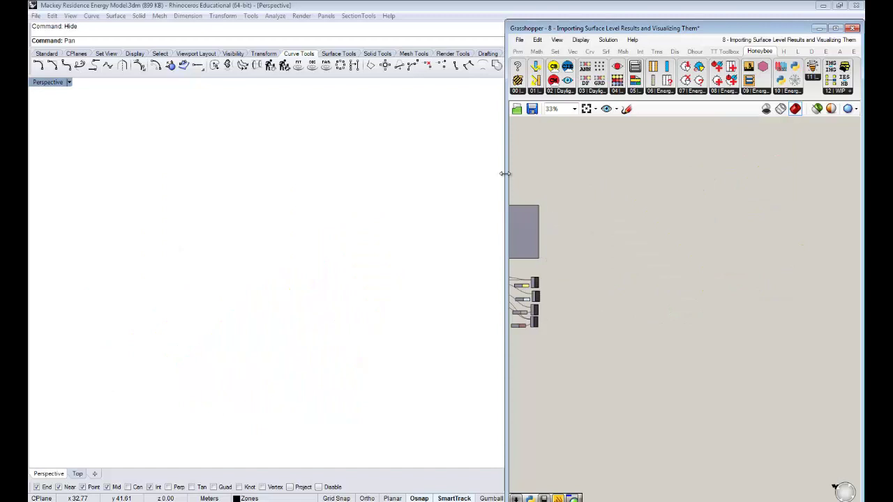
# Widen the Grasshopper window and place a Honeybee_Read EP Surface Result component beside the energy simulation component.
pyautogui.moveTo(504, 172); pyautogui.dragTo(435, 173)
pyautogui.scroll(6, 579, 273)
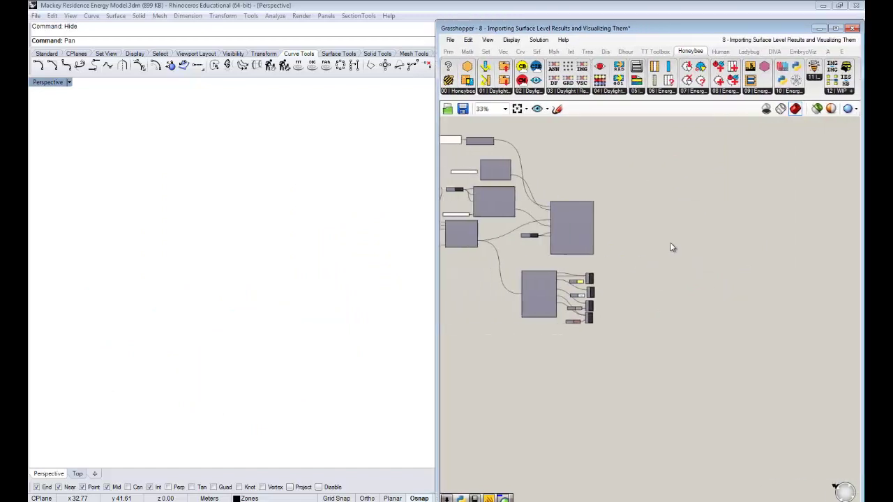
pyautogui.moveTo(583, 256)
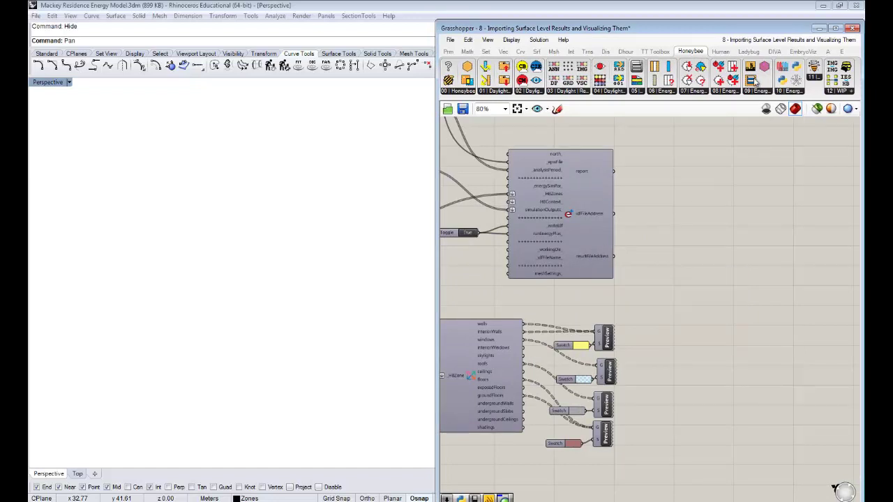
pyautogui.click(749, 54)
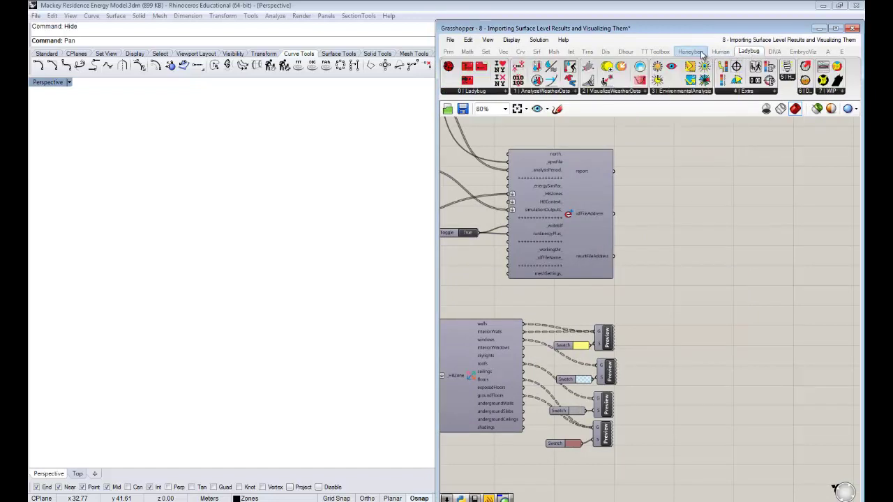
pyautogui.click(700, 53)
pyautogui.moveTo(437, 139); pyautogui.dragTo(291, 140)
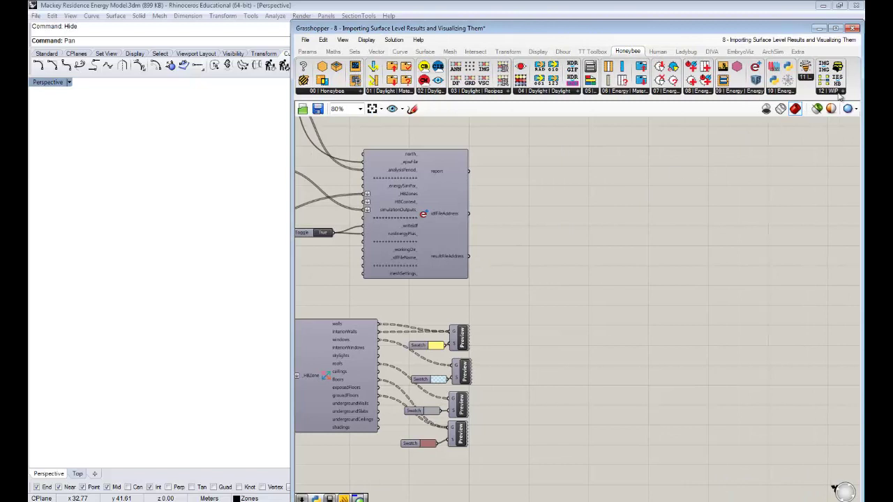
pyautogui.click(755, 94)
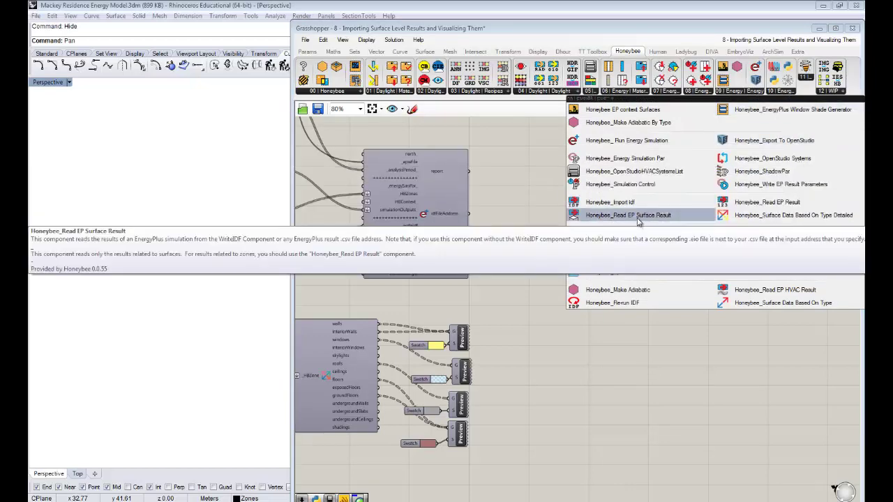
pyautogui.moveTo(637, 221); pyautogui.dragTo(553, 219)
pyautogui.click(550, 222)
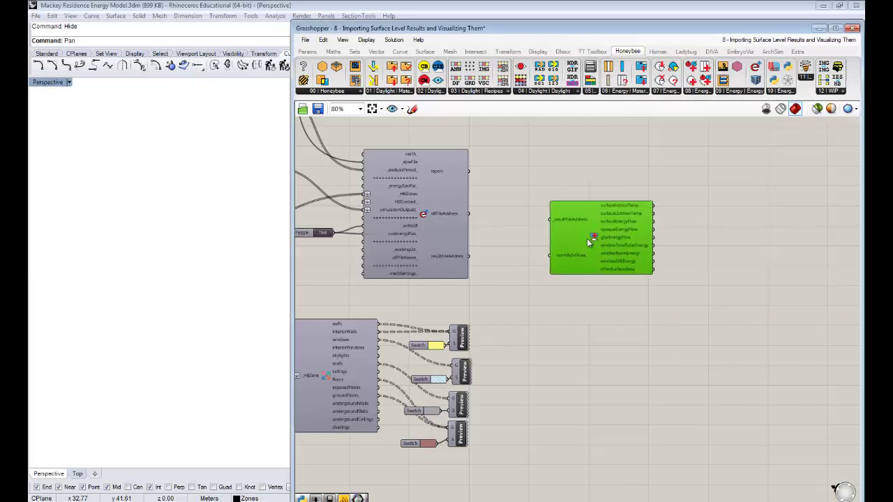
# Examine the inputs and outputs of the Read EP Surface Result component, including surfaceEnergyFlow and normBySrfArea_.
pyautogui.scroll(3, 549, 221)
pyautogui.moveTo(504, 271); pyautogui.dragTo(551, 275, button='right')
pyautogui.scroll(-1, 551, 275)
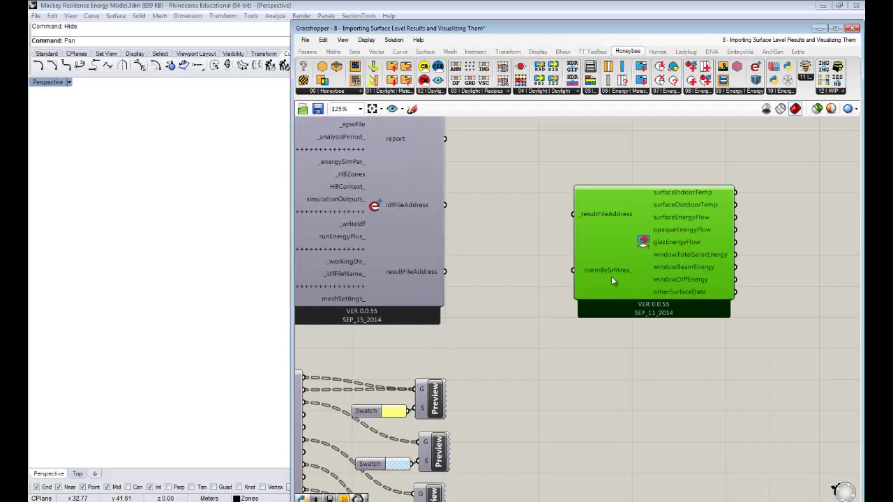
pyautogui.moveTo(715, 236); pyautogui.dragTo(694, 230, button='right')
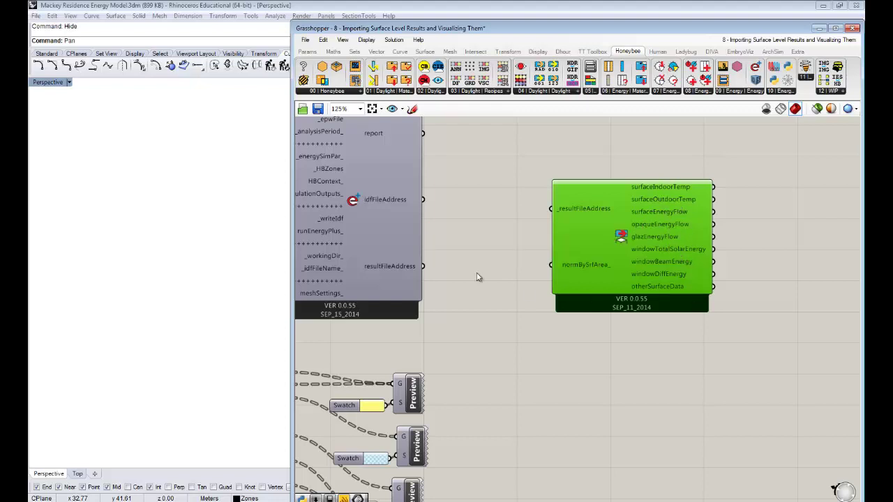
pyautogui.scroll(-4, 453, 263)
pyautogui.moveTo(340, 176); pyautogui.dragTo(430, 176, button='right')
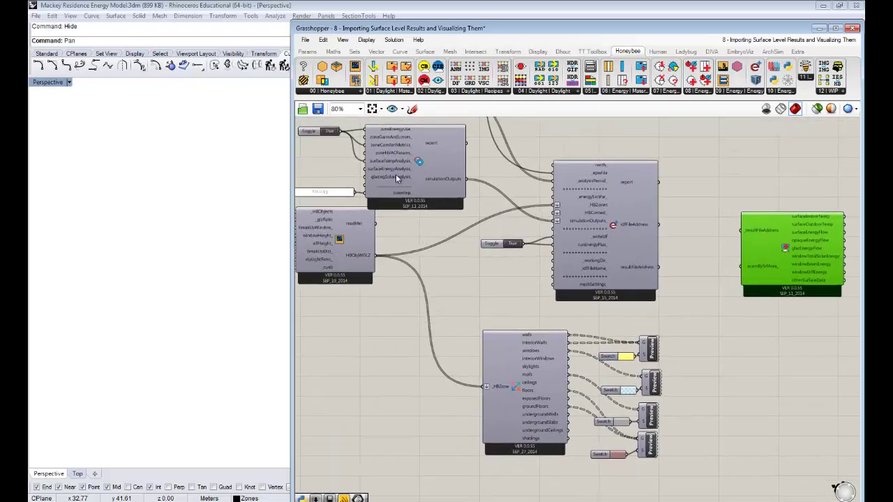
pyautogui.moveTo(657, 190); pyautogui.dragTo(533, 187, button='right')
pyautogui.scroll(1, 724, 233)
pyautogui.scroll(2, 677, 230)
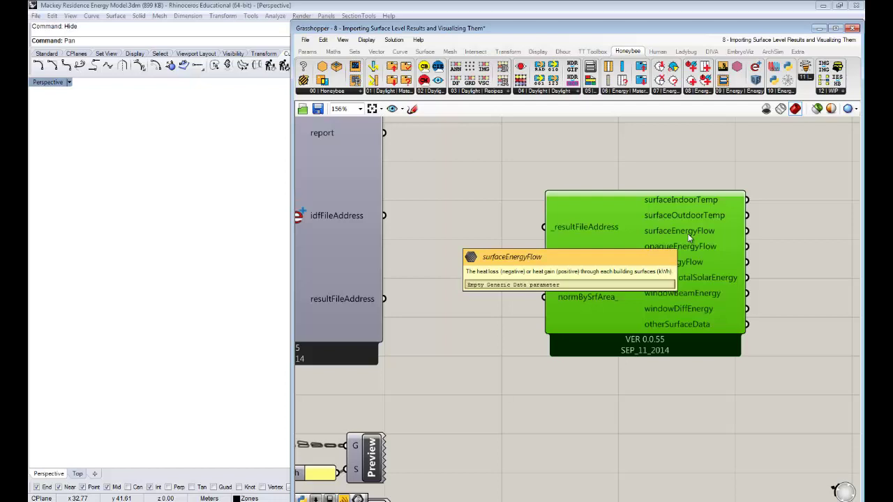
pyautogui.moveTo(595, 291); pyautogui.dragTo(547, 270, button='right')
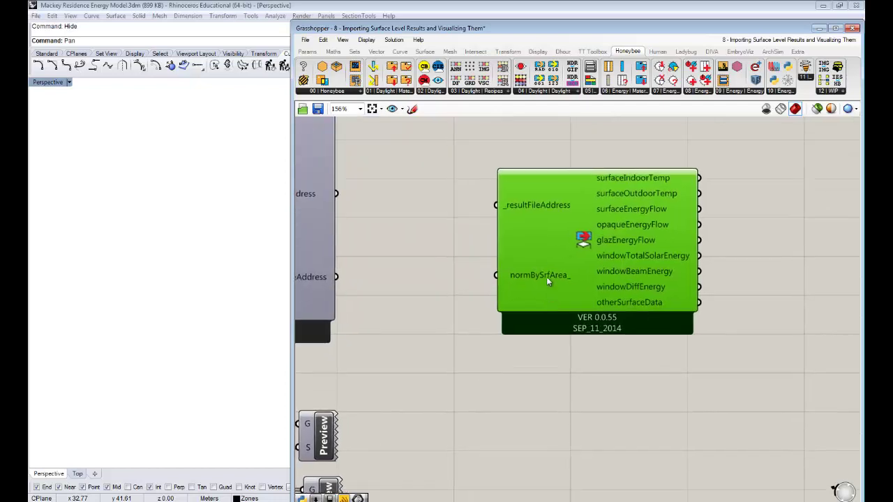
# Connect the simulation's resultFileAddress output to the Read EP Surface Result component's _resultFileAddress input and reposition that component.
pyautogui.moveTo(594, 248); pyautogui.dragTo(640, 272)
pyautogui.scroll(-1, 641, 272)
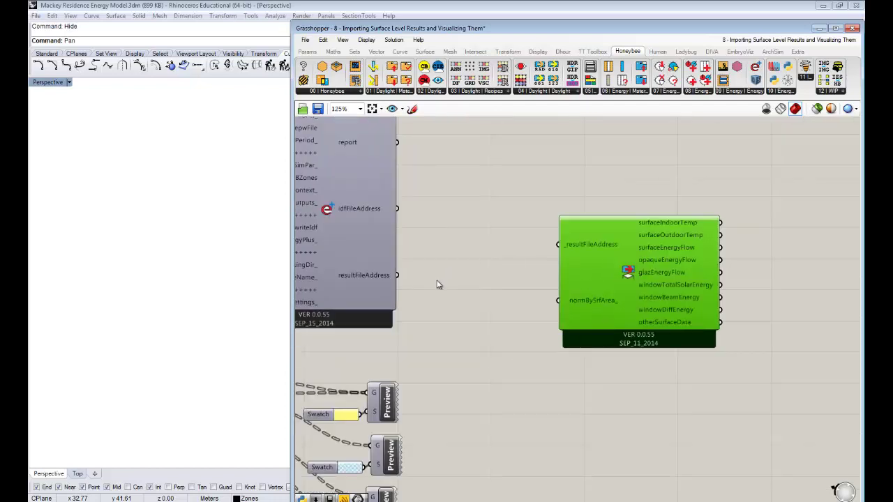
pyautogui.click(452, 244)
pyautogui.moveTo(431, 281); pyautogui.dragTo(468, 258, button='right')
pyautogui.scroll(-1, 468, 258)
pyautogui.moveTo(439, 255); pyautogui.dragTo(567, 231)
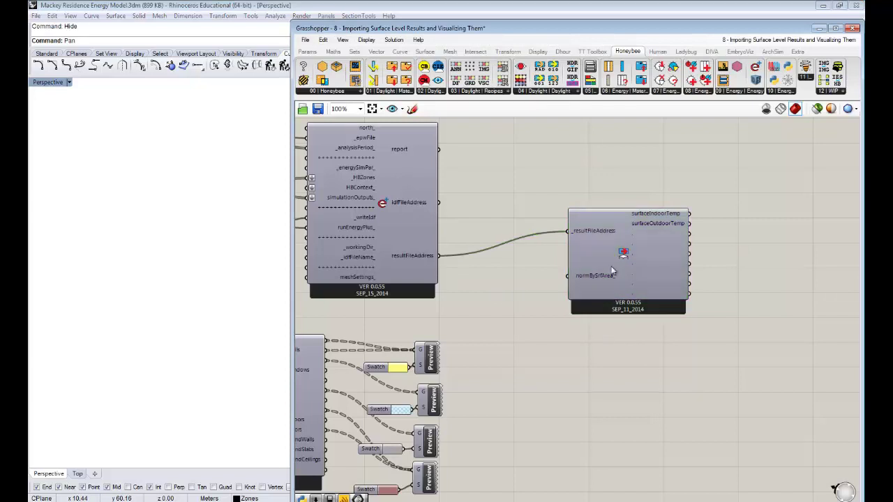
pyautogui.moveTo(609, 254); pyautogui.dragTo(590, 289)
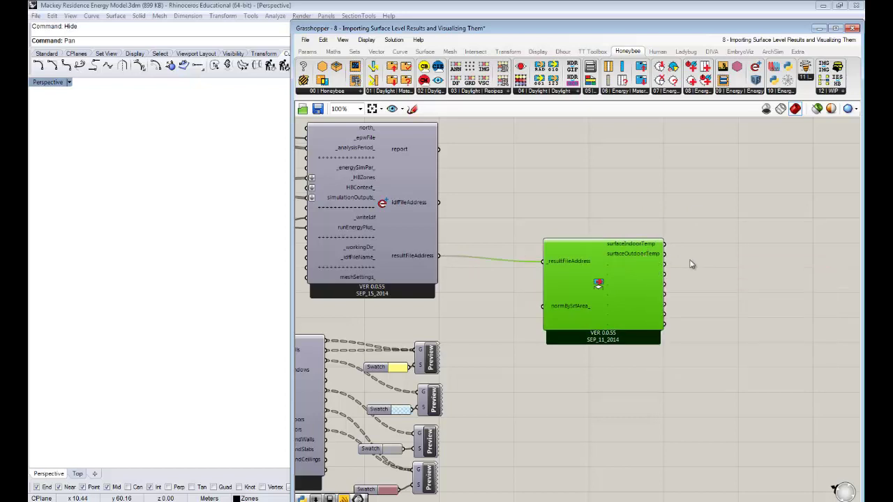
# Add a Panel, connect surfaceIndoorTemp to it and enlarge it enough to read the first surface's data.
pyautogui.moveTo(700, 278); pyautogui.dragTo(602, 247, button='right')
pyautogui.doubleClick(601, 244)
pyautogui.write('pane')
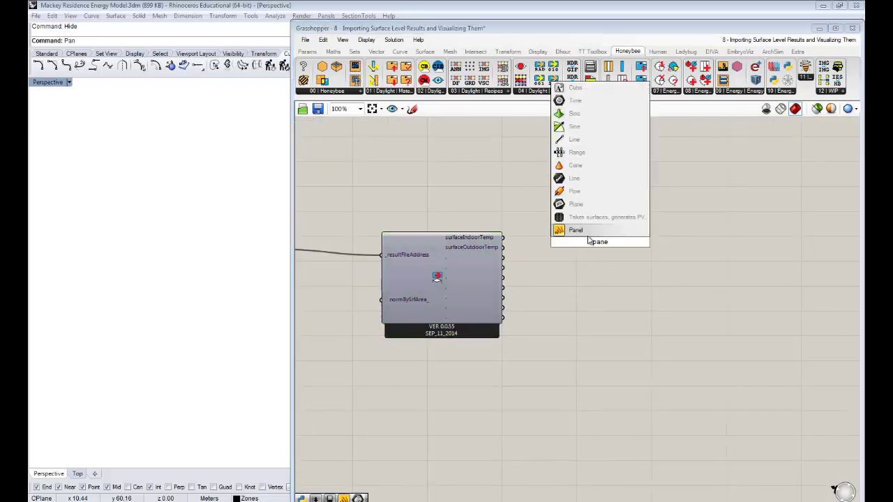
pyautogui.press('Return')
pyautogui.moveTo(501, 238); pyautogui.dragTo(560, 242)
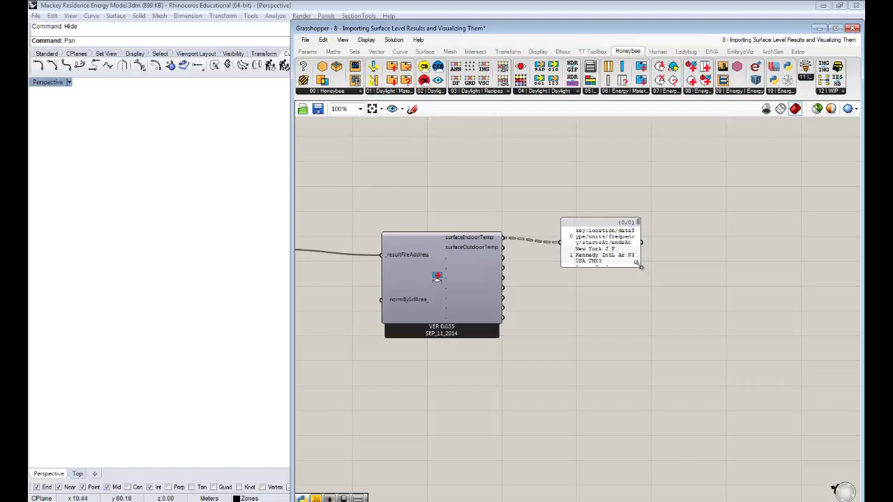
pyautogui.moveTo(764, 387); pyautogui.dragTo(767, 388)
pyautogui.moveTo(788, 417); pyautogui.dragTo(791, 426)
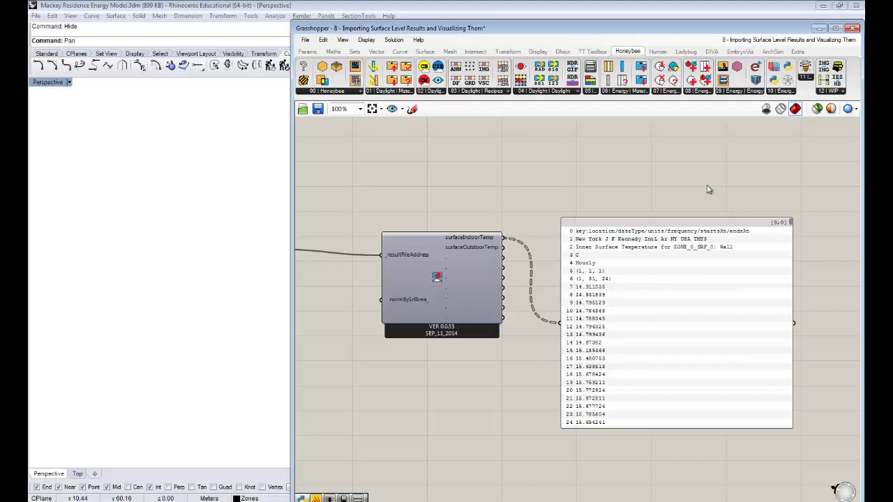
# Add a Param Viewer above the Panel and connect surfaceIndoorTemp to it.
pyautogui.moveTo(731, 201); pyautogui.dragTo(586, 192, button='right')
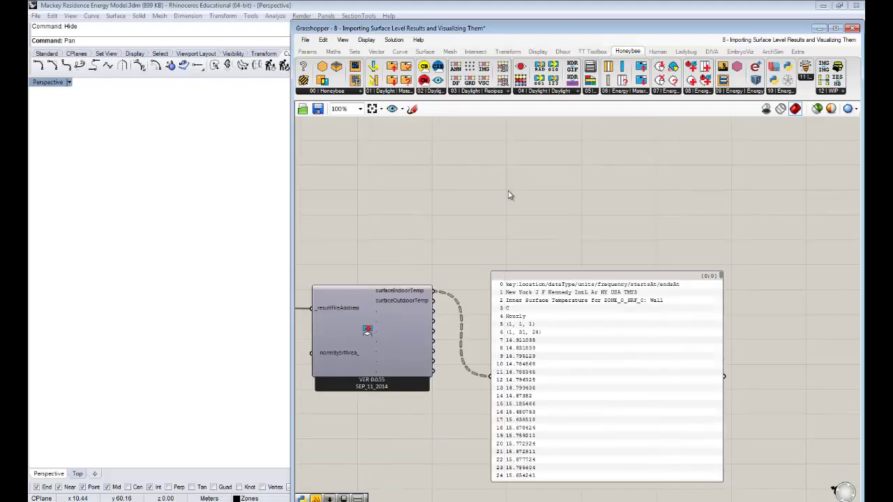
pyautogui.doubleClick(509, 191)
pyautogui.write('para')
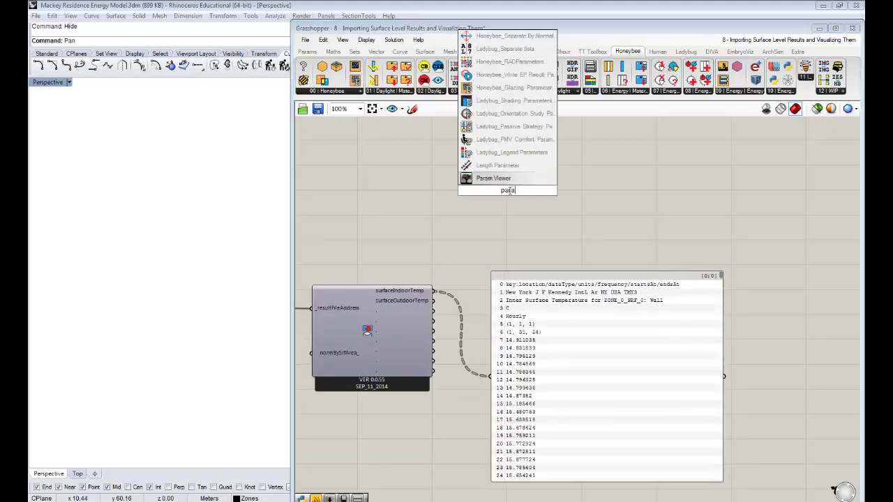
pyautogui.click(500, 180)
pyautogui.moveTo(434, 290); pyautogui.dragTo(458, 191)
# Enlarge the Param Viewer and browse the list of surface data branches.
pyautogui.moveTo(520, 215); pyautogui.dragTo(521, 497)
pyautogui.moveTo(646, 326); pyautogui.dragTo(694, 402, button='right')
pyautogui.moveTo(565, 329); pyautogui.dragTo(596, 109)
pyautogui.moveTo(601, 219); pyautogui.dragTo(623, 324, button='right')
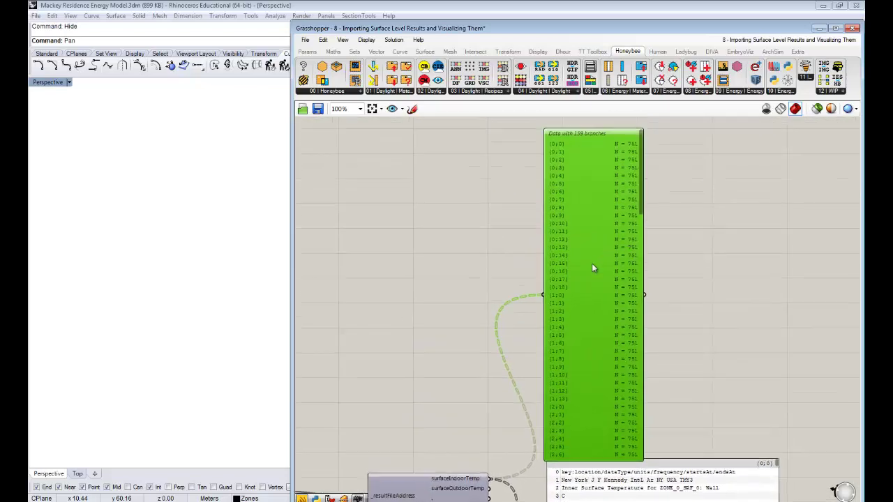
pyautogui.moveTo(592, 266); pyautogui.dragTo(593, 241)
pyautogui.moveTo(641, 180); pyautogui.dragTo(668, 396)
# Turn on the preview of the Custom Preview components that colour the walls, windows, roofs and floors.
pyautogui.scroll(-3, 667, 393)
pyautogui.moveTo(584, 289); pyautogui.dragTo(605, 145, button='right')
pyautogui.scroll(2, 466, 410)
pyautogui.moveTo(507, 431); pyautogui.dragTo(469, 302)
pyautogui.rightClick(524, 299)
pyautogui.click(539, 307)
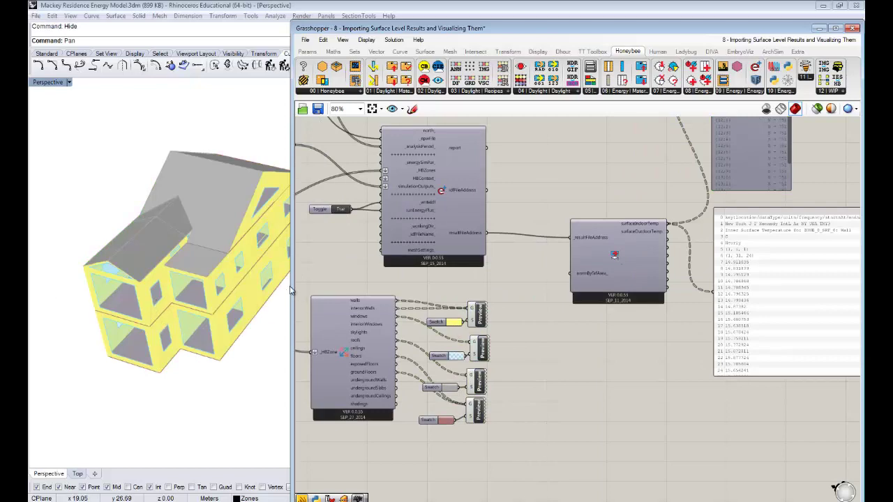
# Widen the Rhino viewport and inspect the house's coloured surfaces up close and as a whole.
pyautogui.moveTo(291, 289); pyautogui.dragTo(357, 286)
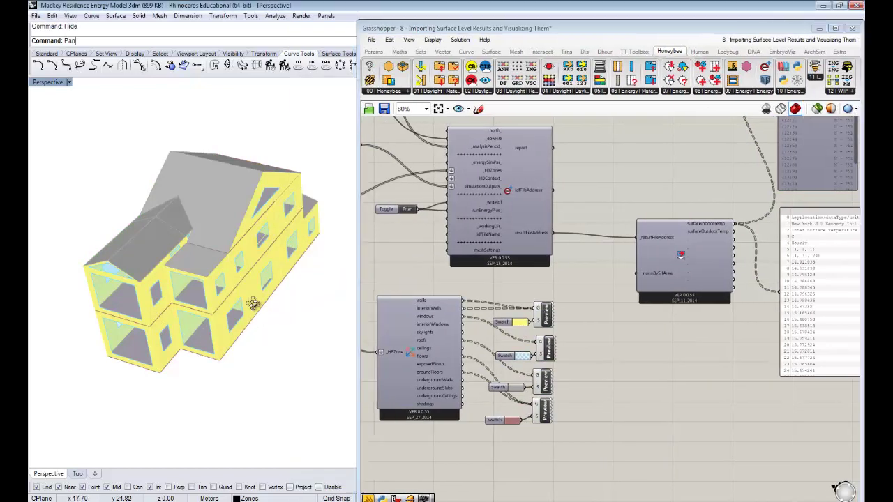
pyautogui.scroll(5, 208, 207)
pyautogui.moveTo(210, 214); pyautogui.dragTo(293, 249, button='right')
pyautogui.scroll(-2, 242, 247)
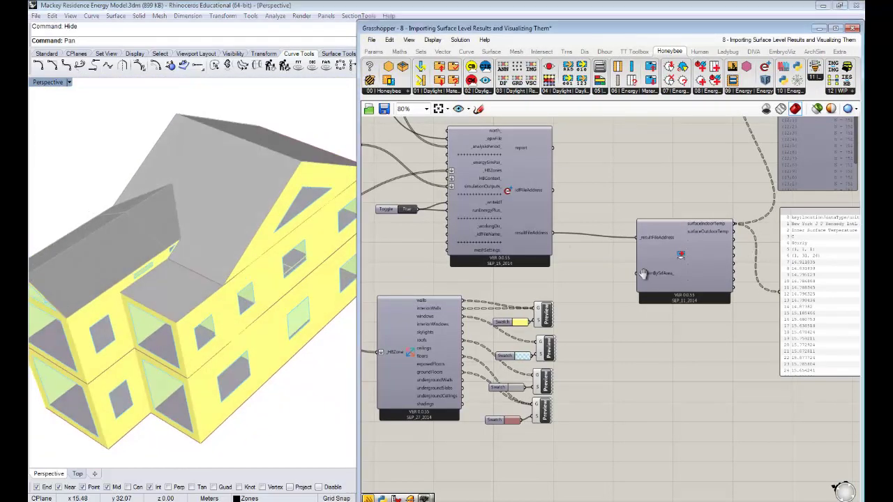
pyautogui.moveTo(735, 260); pyautogui.dragTo(584, 287, button='right')
pyautogui.scroll(-5, 225, 254)
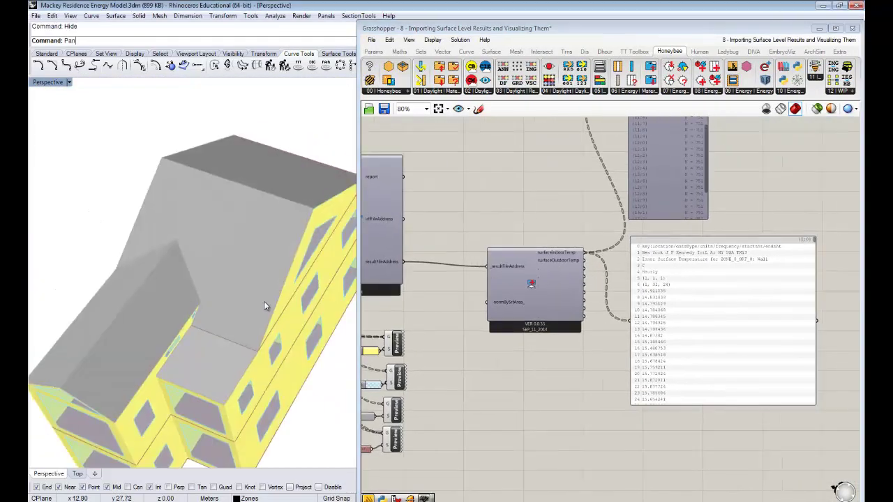
pyautogui.moveTo(277, 287); pyautogui.dragTo(272, 281, button='right')
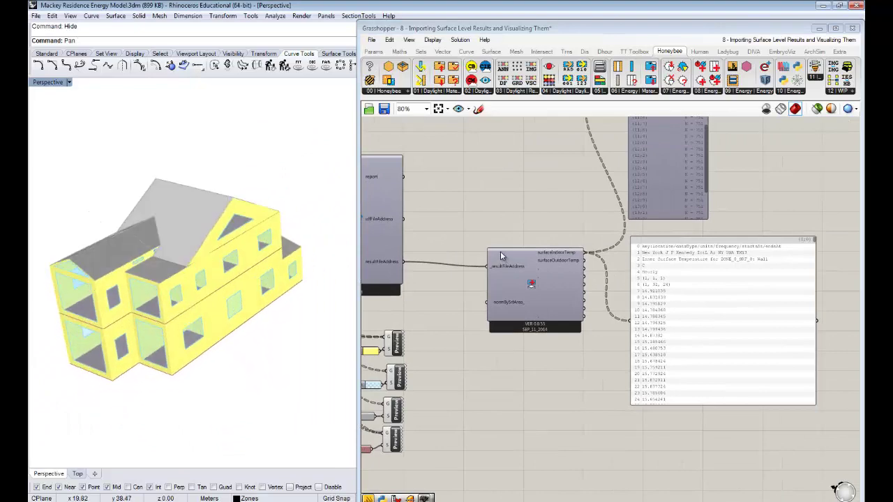
# Move the Panel farther from the Read EP Surface Result component and delete the Param Viewer.
pyautogui.moveTo(515, 239); pyautogui.dragTo(424, 315, button='right')
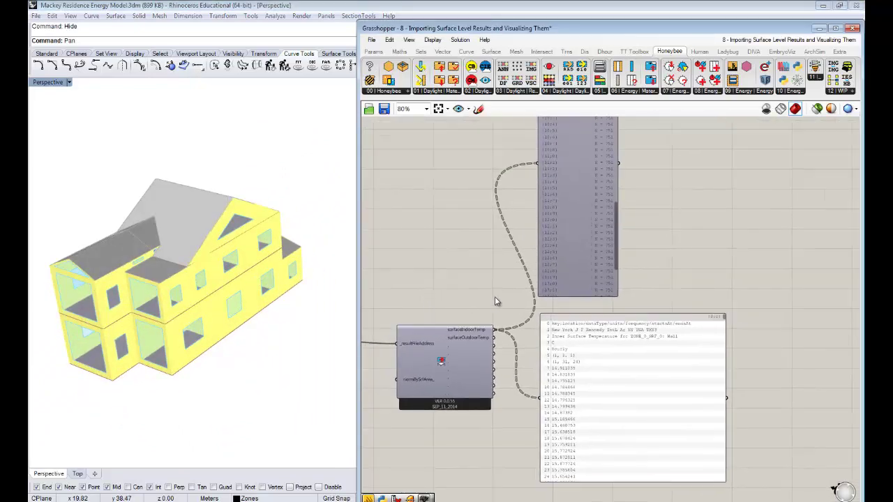
pyautogui.moveTo(618, 303); pyautogui.dragTo(574, 273, button='right')
pyautogui.moveTo(584, 337); pyautogui.dragTo(663, 333)
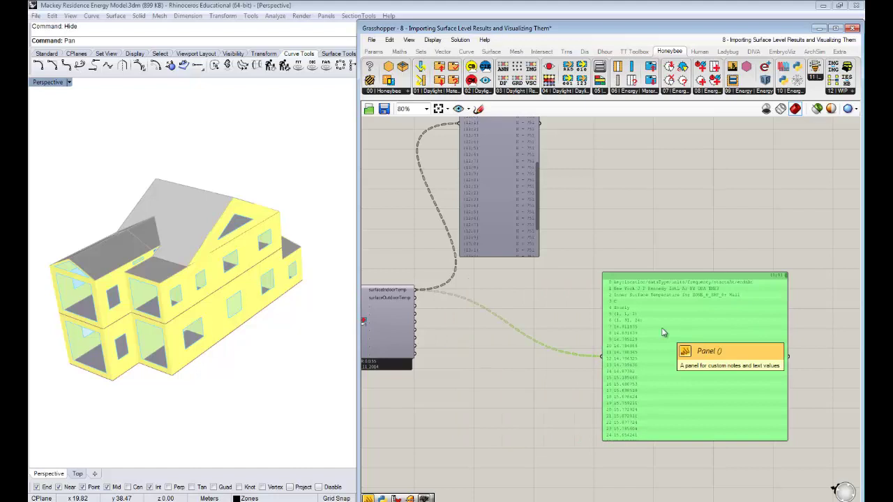
pyautogui.moveTo(579, 349); pyautogui.dragTo(646, 408, button='right')
pyautogui.click(573, 303)
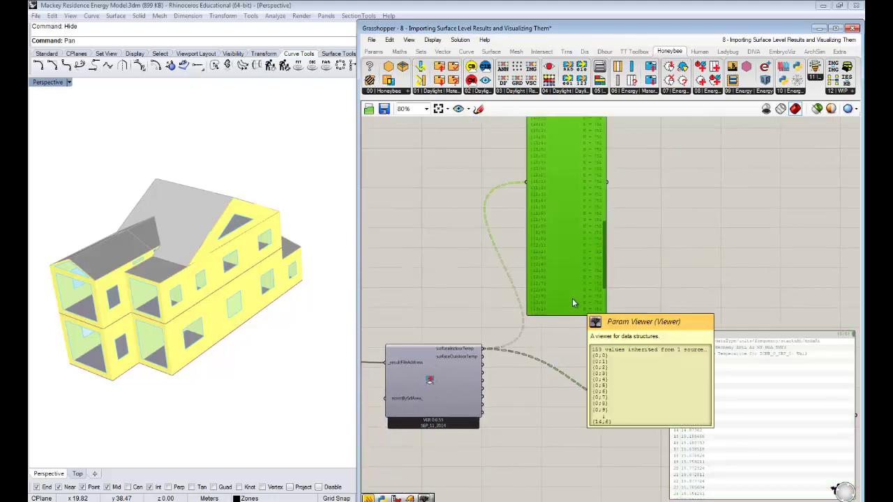
pyautogui.press('Delete')
pyautogui.moveTo(586, 361); pyautogui.dragTo(531, 270, button='right')
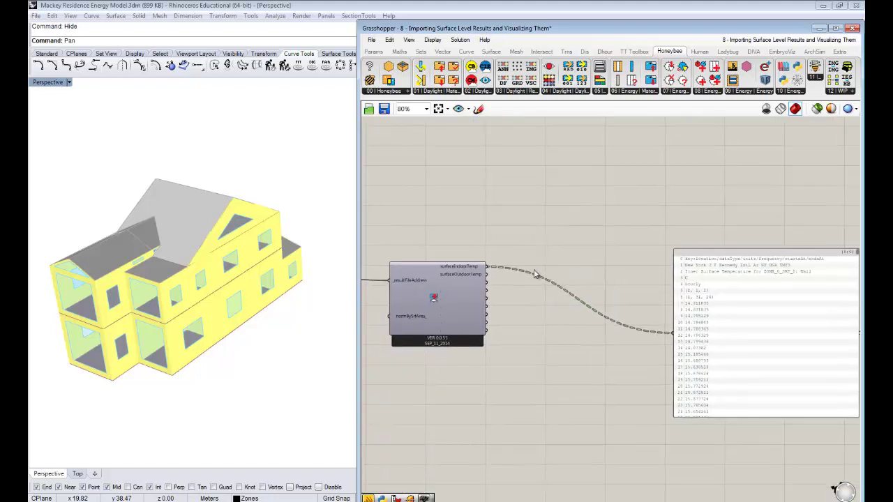
# Add a Tree Branch component between the surfaceIndoorTemp output and the Panel, and wire it to both.
pyautogui.doubleClick(533, 272)
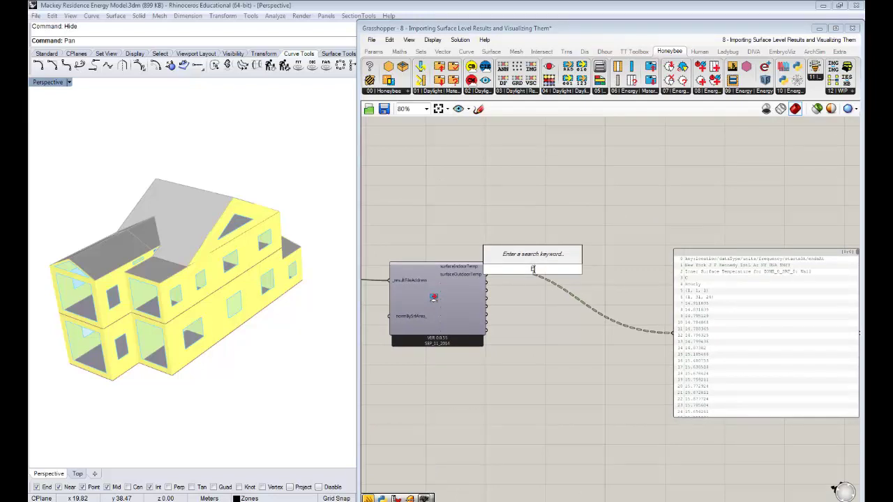
pyautogui.write('bf')
pyautogui.press('BackSpace')
pyautogui.press('BackSpace')
pyautogui.write('tree')
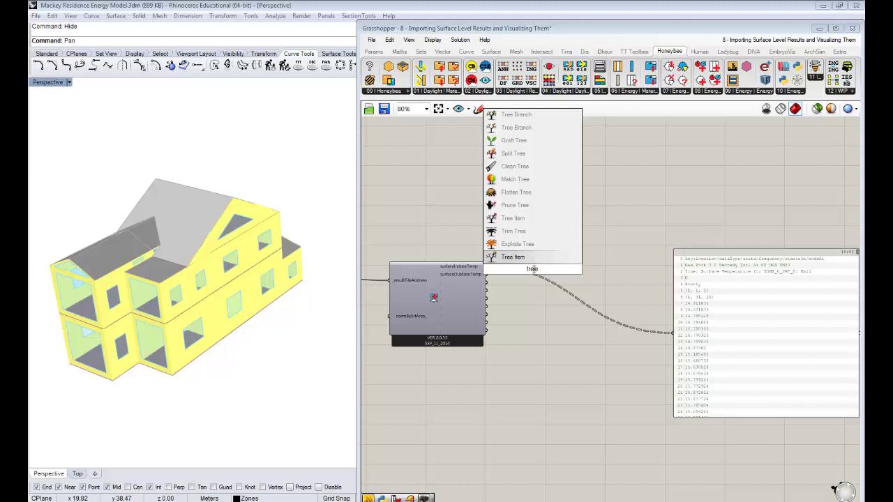
pyautogui.write(' branch')
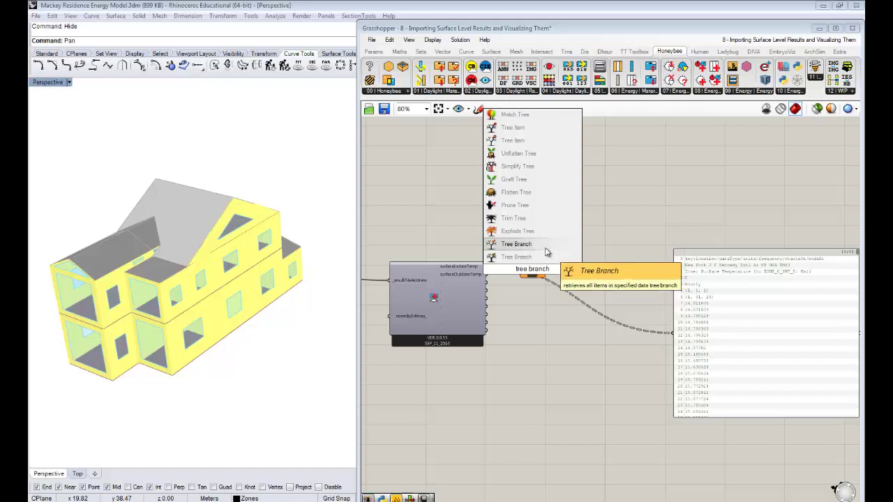
pyautogui.click(550, 250)
pyautogui.moveTo(532, 272); pyautogui.dragTo(541, 278)
pyautogui.moveTo(487, 267); pyautogui.dragTo(697, 344)
pyautogui.scroll(1, 571, 286)
pyautogui.moveTo(686, 308); pyautogui.dragTo(591, 285, button='right')
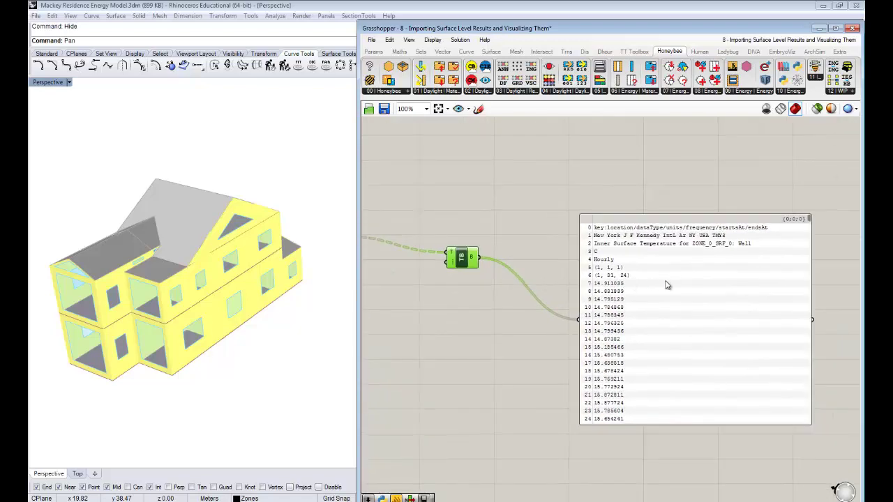
# Reposition the Panel and the Tree Branch component, leaving room for a slider before the Tree Branch.
pyautogui.moveTo(670, 286); pyautogui.dragTo(649, 257)
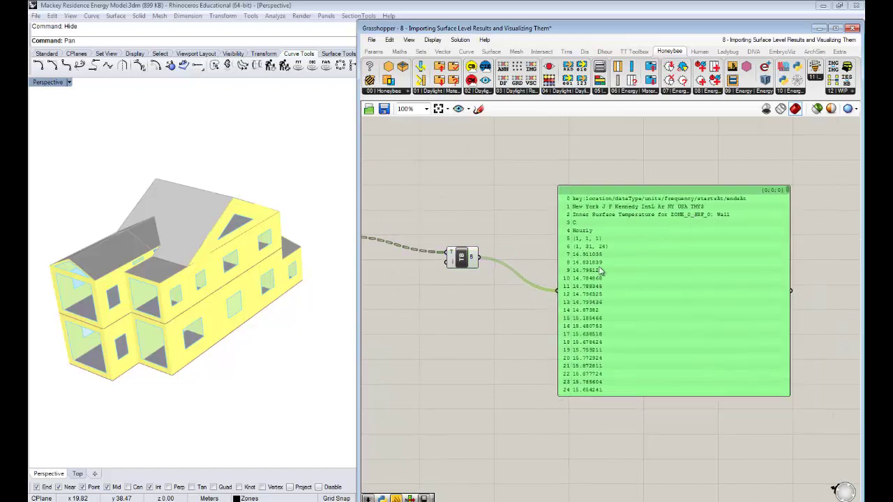
pyautogui.moveTo(655, 266); pyautogui.dragTo(722, 265, button='right')
pyautogui.moveTo(535, 263); pyautogui.dragTo(510, 255)
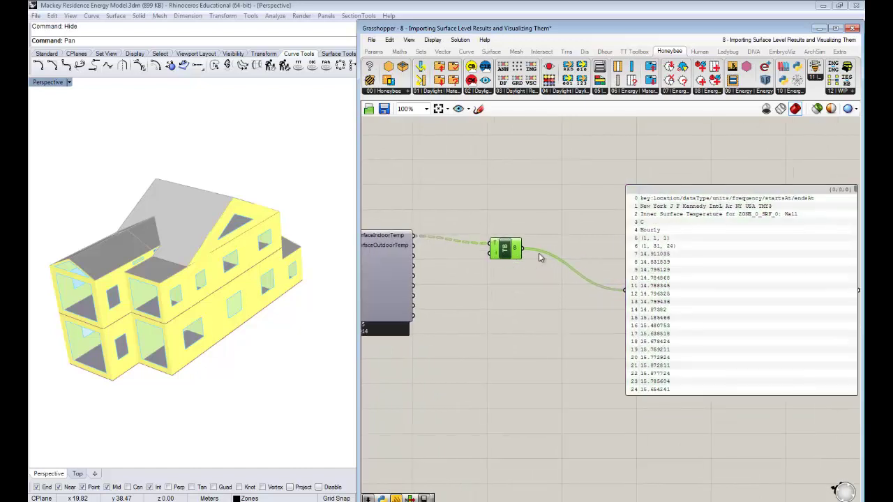
pyautogui.scroll(-2, 551, 248)
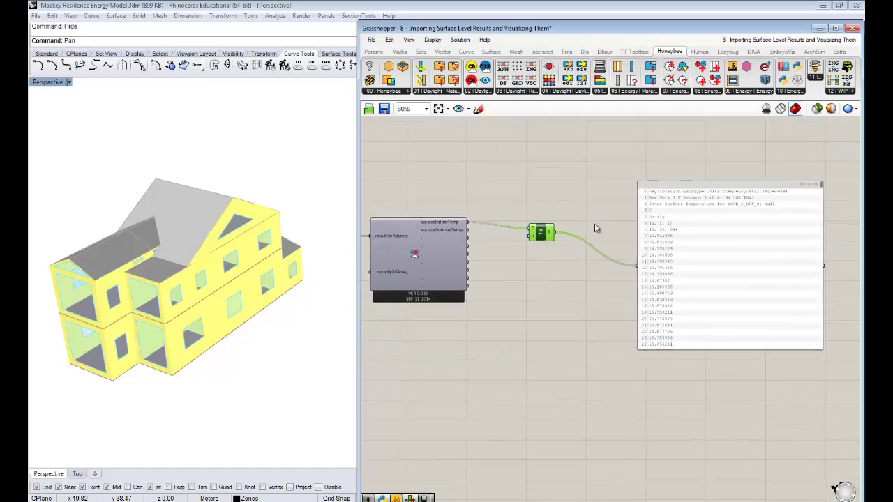
pyautogui.moveTo(534, 249); pyautogui.dragTo(573, 250)
# Create a number slider with the value 5 and connect it to the Tree Branch component's index input.
pyautogui.doubleClick(540, 239)
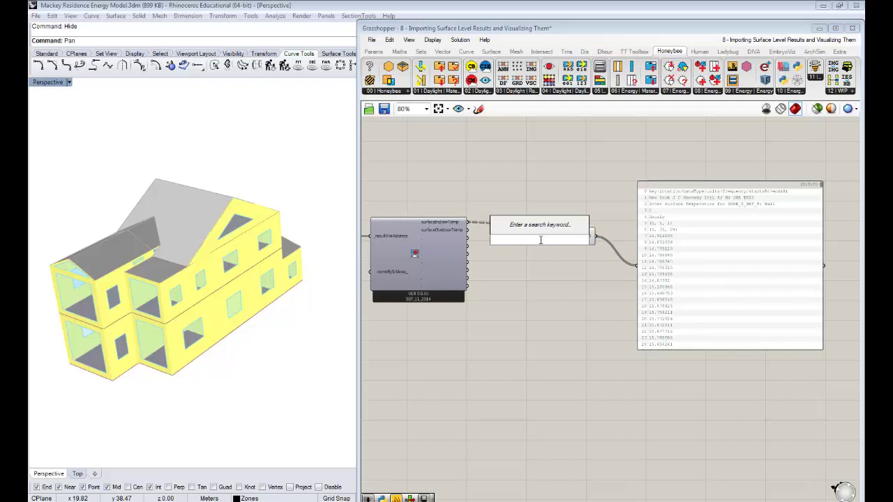
pyautogui.write('5')
pyautogui.press('Return')
pyautogui.moveTo(561, 242); pyautogui.dragTo(548, 242)
pyautogui.scroll(1, 549, 245)
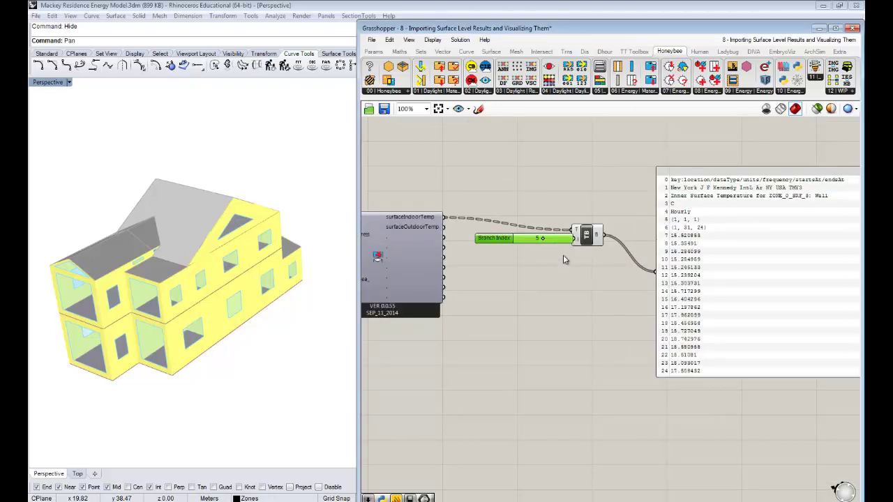
# Move the Branch Index slider clear of the Tree Branch, set it to 10 and read that branch's surface data in the Panel.
pyautogui.moveTo(553, 237); pyautogui.dragTo(522, 243)
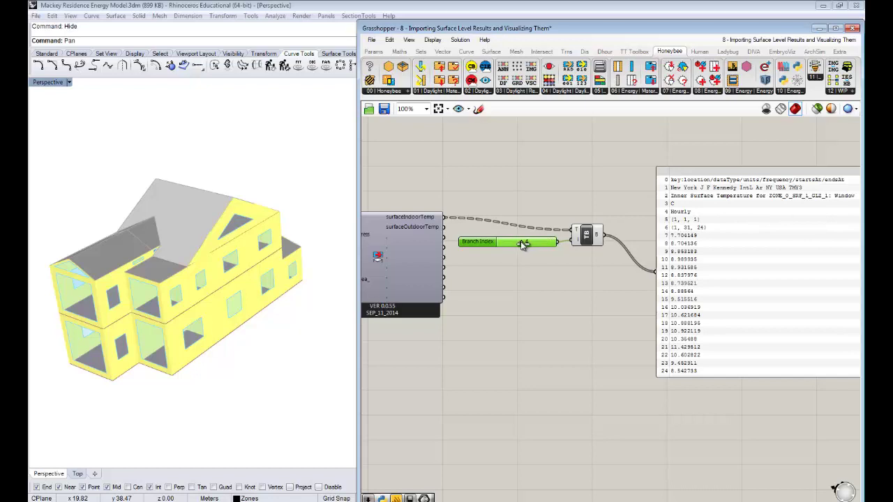
pyautogui.moveTo(523, 243); pyautogui.dragTo(549, 253)
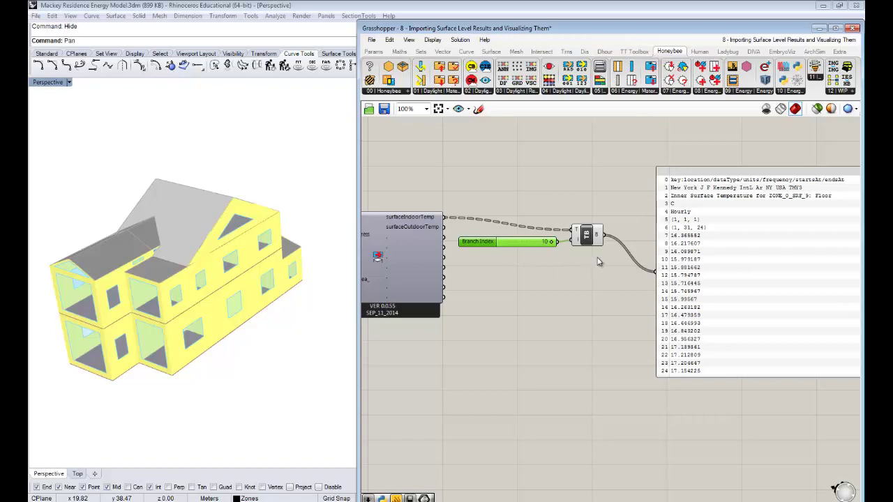
pyautogui.moveTo(597, 258); pyautogui.dragTo(557, 280, button='right')
pyautogui.moveTo(489, 273); pyautogui.dragTo(524, 269, button='right')
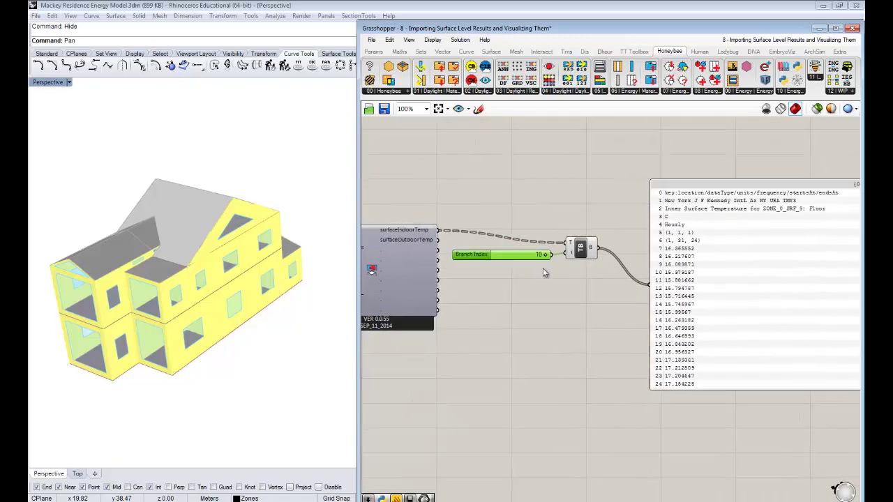
pyautogui.moveTo(637, 236); pyautogui.dragTo(541, 234, button='right')
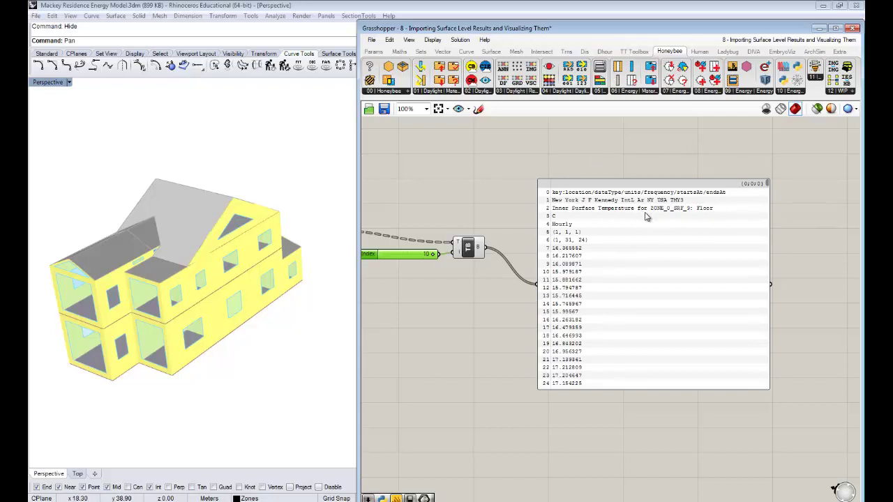
pyautogui.moveTo(490, 203); pyautogui.dragTo(585, 193, button='right')
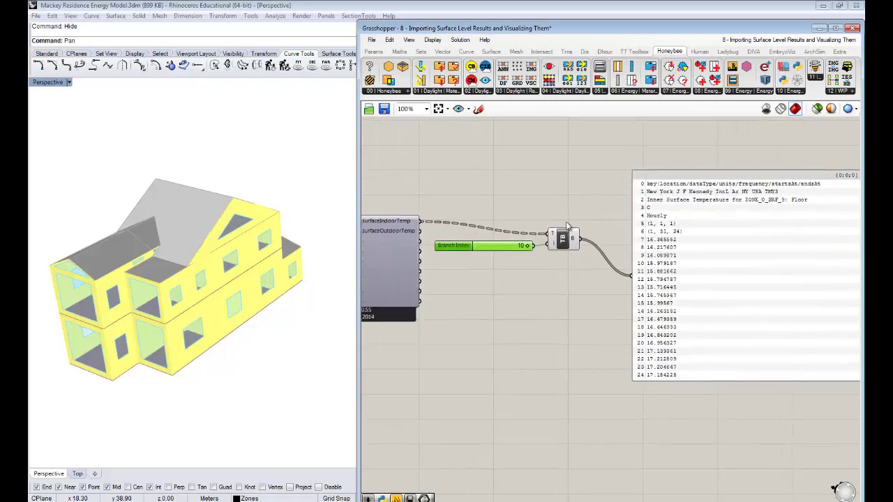
# Move the Branch Index slider and Tree Branch lower on the canvas and widen the Grasshopper window.
pyautogui.moveTo(560, 284); pyautogui.dragTo(508, 237)
pyautogui.moveTo(563, 239); pyautogui.dragTo(569, 307)
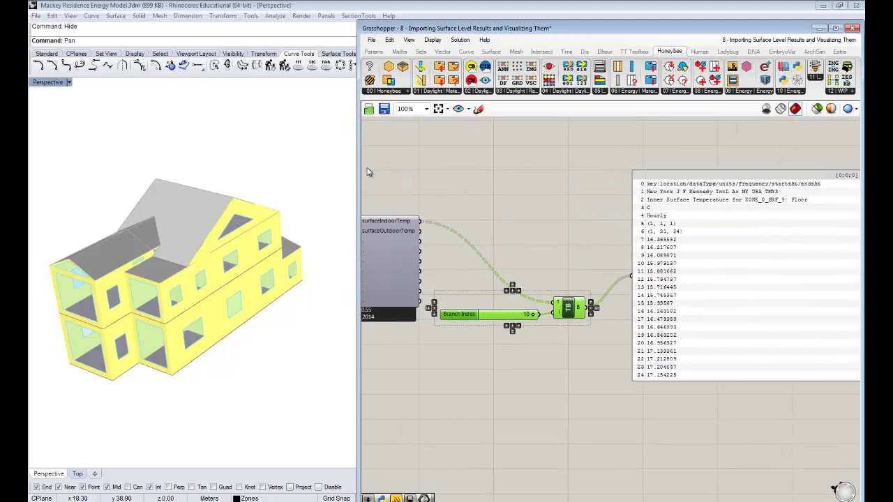
pyautogui.moveTo(359, 173); pyautogui.dragTo(172, 173)
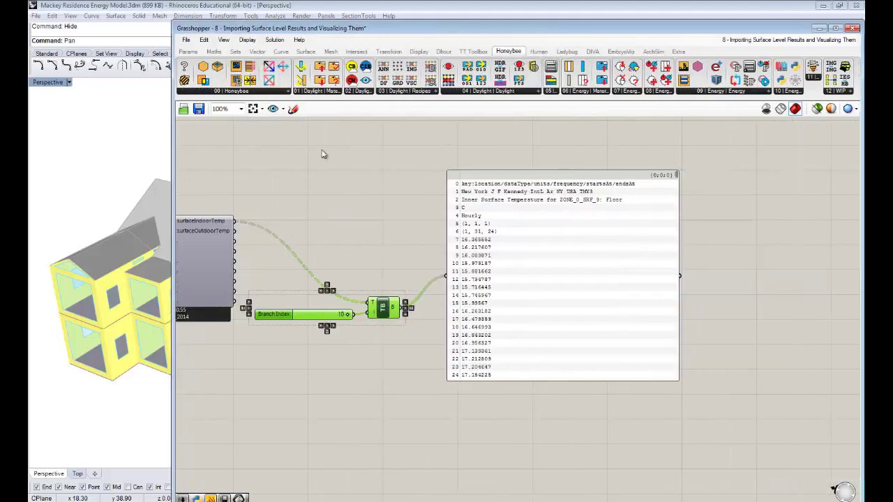
# Add a Honeybee Surface Data Based On Type Detailed component above the Tree Branch and connect surfaceIndoorTemp to its _srfData input.
pyautogui.click(713, 91)
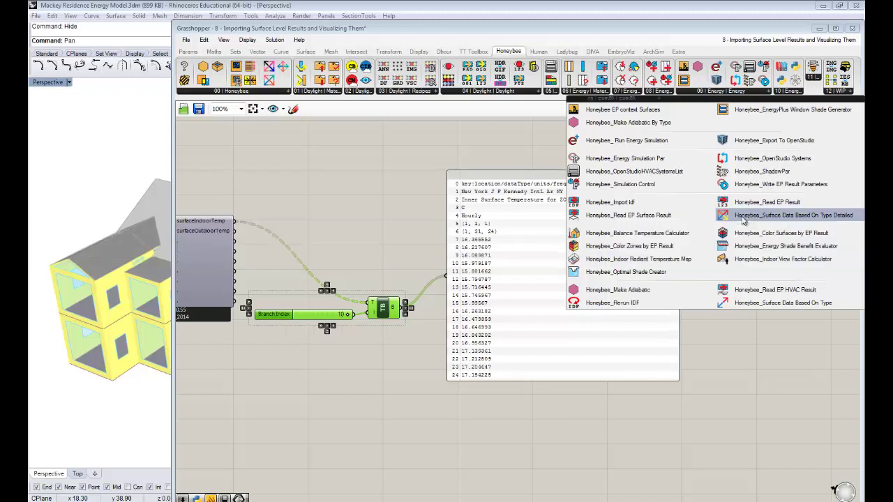
pyautogui.moveTo(743, 220); pyautogui.dragTo(331, 210)
pyautogui.moveTo(442, 215); pyautogui.dragTo(578, 217, button='right')
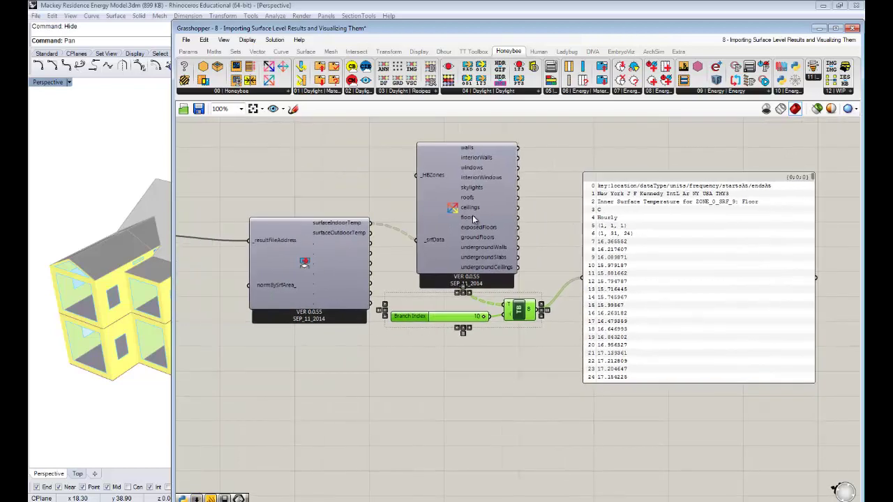
pyautogui.moveTo(466, 225); pyautogui.dragTo(482, 210)
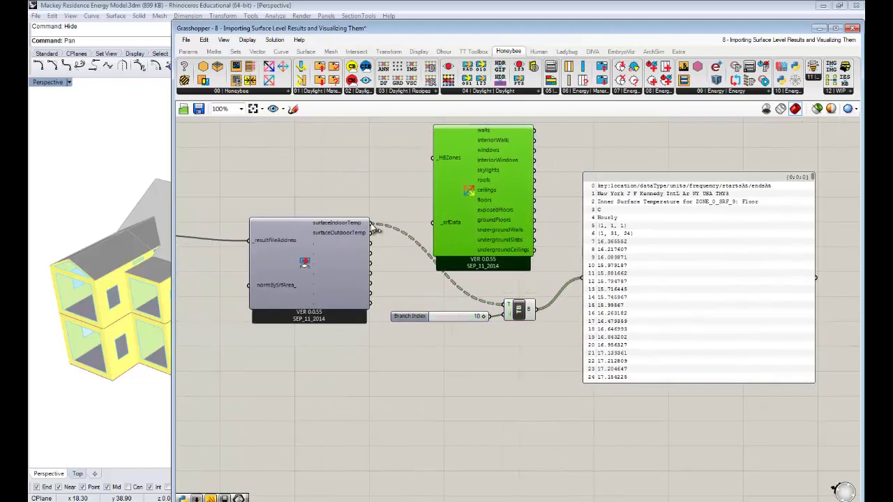
pyautogui.moveTo(372, 224); pyautogui.dragTo(423, 228)
# Connect the glazing component's HBObjWGLZ output to the _HBZones input of the Surface Data Based On Type Detailed component.
pyautogui.moveTo(407, 264); pyautogui.dragTo(522, 255, button='right')
pyautogui.scroll(-1, 522, 255)
pyautogui.moveTo(383, 250); pyautogui.dragTo(523, 254, button='right')
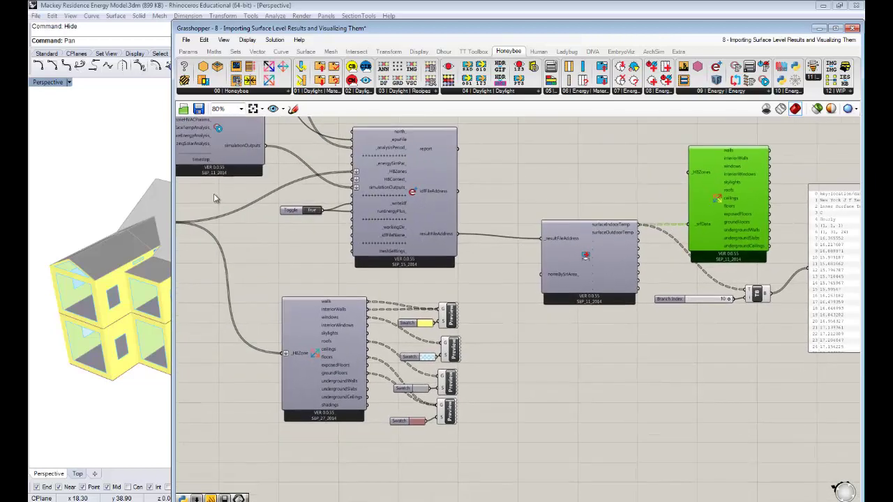
pyautogui.moveTo(179, 228); pyautogui.dragTo(340, 234, button='right')
pyautogui.moveTo(337, 231); pyautogui.dragTo(846, 183)
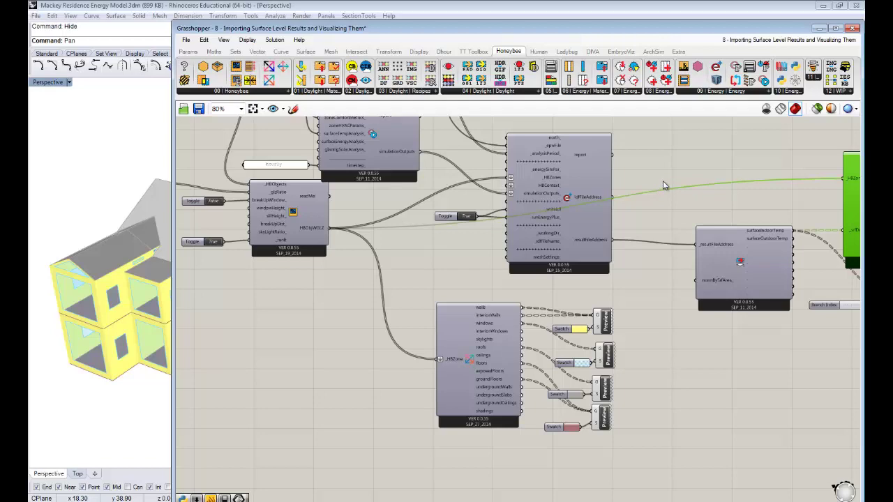
pyautogui.moveTo(663, 181); pyautogui.dragTo(142, 176, button='right')
pyautogui.scroll(3, 400, 184)
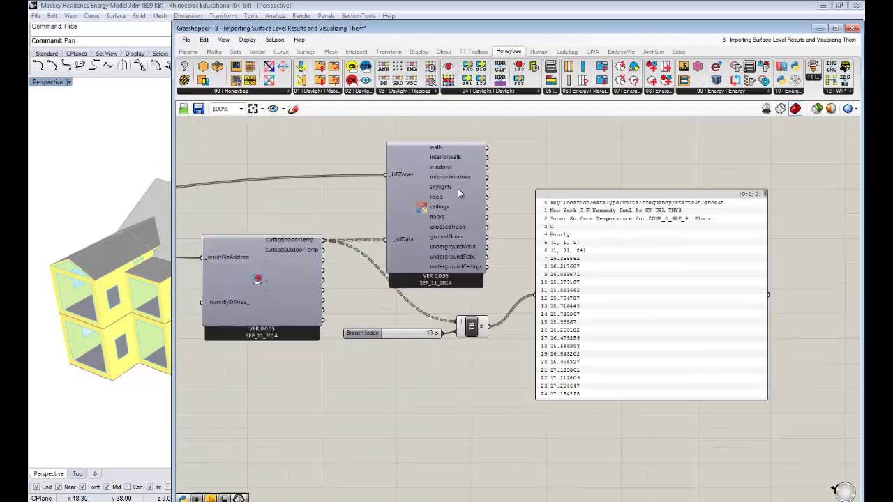
# Nudge the Surface Data Based On Type Detailed component and move the Panel lower to free space beside its outputs.
pyautogui.moveTo(447, 176); pyautogui.dragTo(442, 167)
pyautogui.moveTo(441, 149)
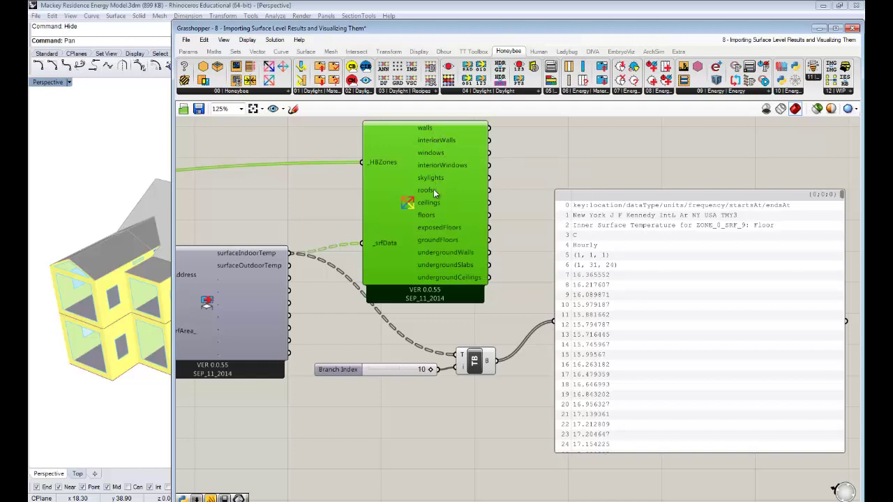
pyautogui.moveTo(433, 189)
pyautogui.moveTo(537, 182); pyautogui.dragTo(492, 180, button='right')
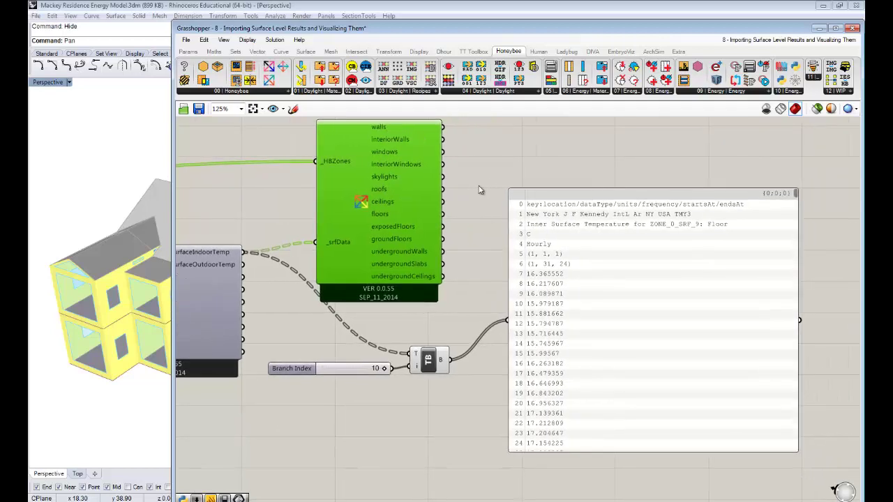
pyautogui.moveTo(597, 311); pyautogui.dragTo(672, 415)
pyautogui.click(554, 206)
# Add an Explode Tree component, feed it the roofs output and match its outputs to the incoming data branches.
pyautogui.doubleClick(548, 200)
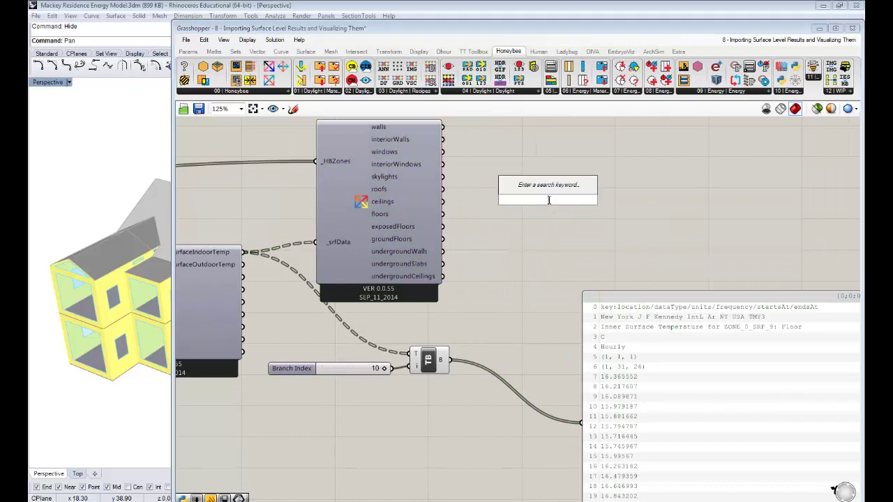
pyautogui.write('bang')
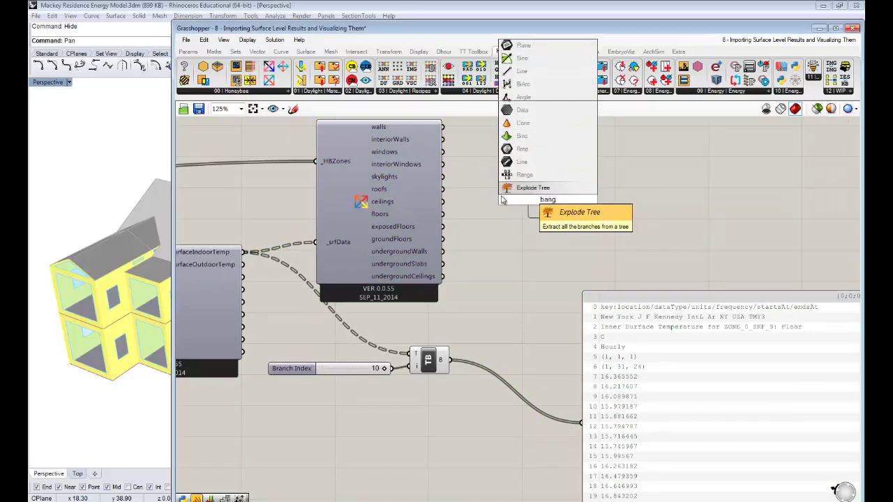
pyautogui.press('Return')
pyautogui.moveTo(442, 189); pyautogui.dragTo(534, 201)
pyautogui.rightClick(547, 199)
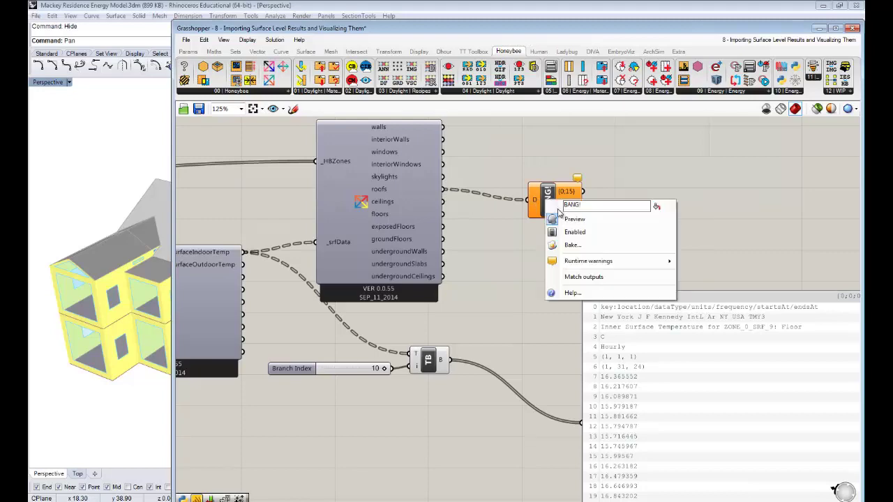
pyautogui.click(579, 277)
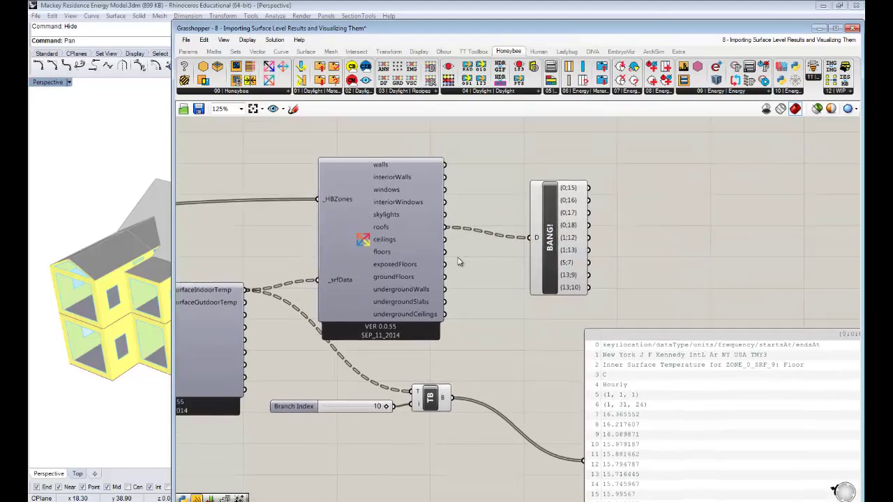
# Move the Explode Tree component closer to the roofs output and connect its {0;15} branch to the Panel.
pyautogui.moveTo(566, 286); pyautogui.dragTo(617, 271, button='right')
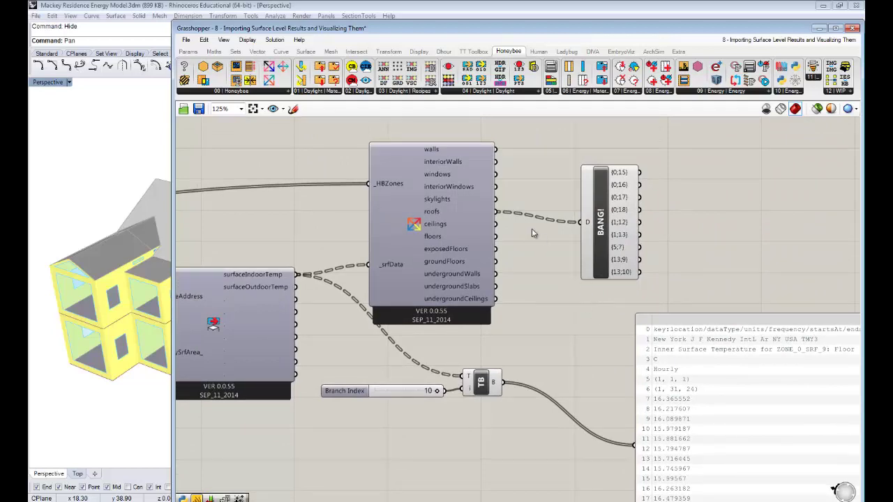
pyautogui.moveTo(634, 198); pyautogui.dragTo(678, 212, button='right')
pyautogui.scroll(-1, 655, 193)
pyautogui.moveTo(618, 216); pyautogui.dragTo(579, 182, button='right')
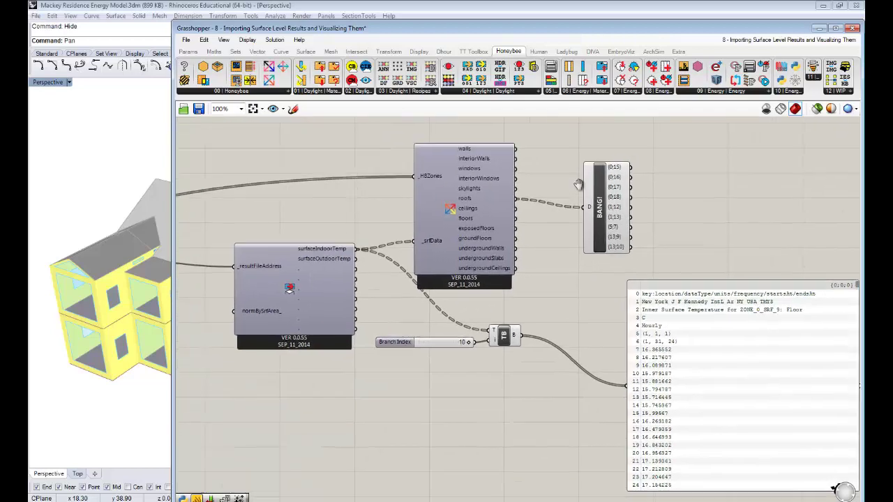
pyautogui.moveTo(685, 187); pyautogui.dragTo(597, 190, button='right')
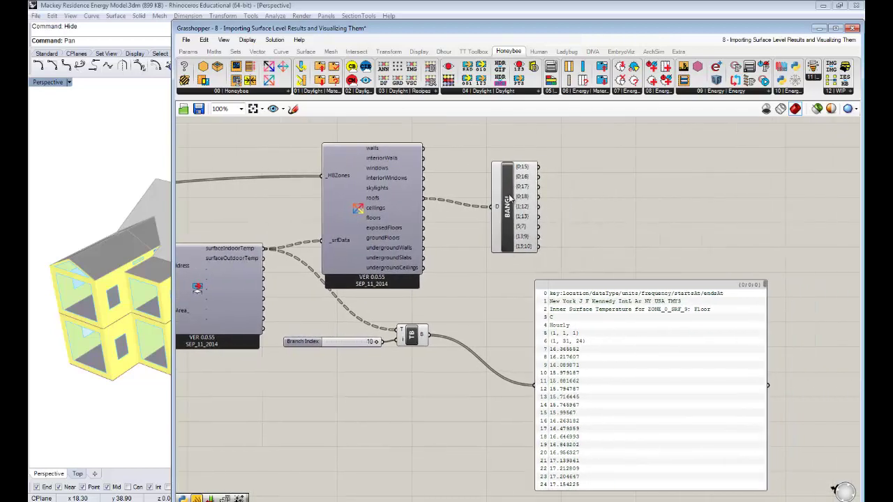
pyautogui.moveTo(514, 199); pyautogui.dragTo(498, 199)
pyautogui.moveTo(510, 172)
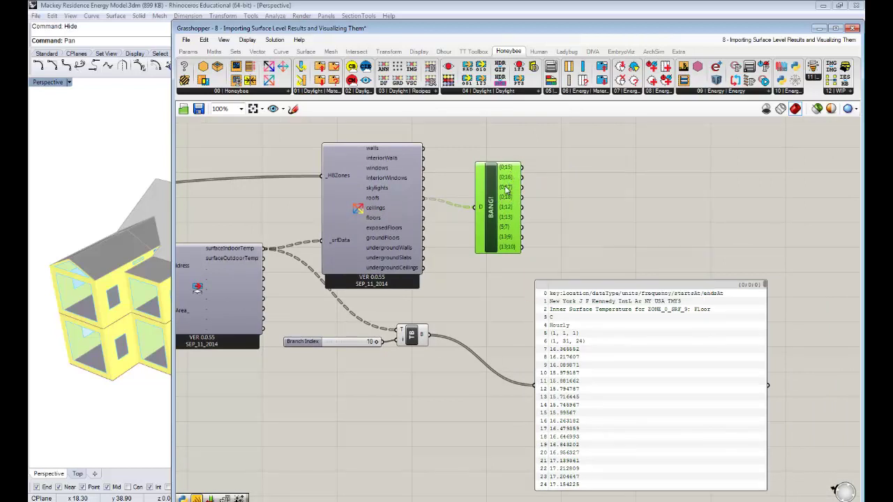
pyautogui.moveTo(521, 168); pyautogui.dragTo(546, 387)
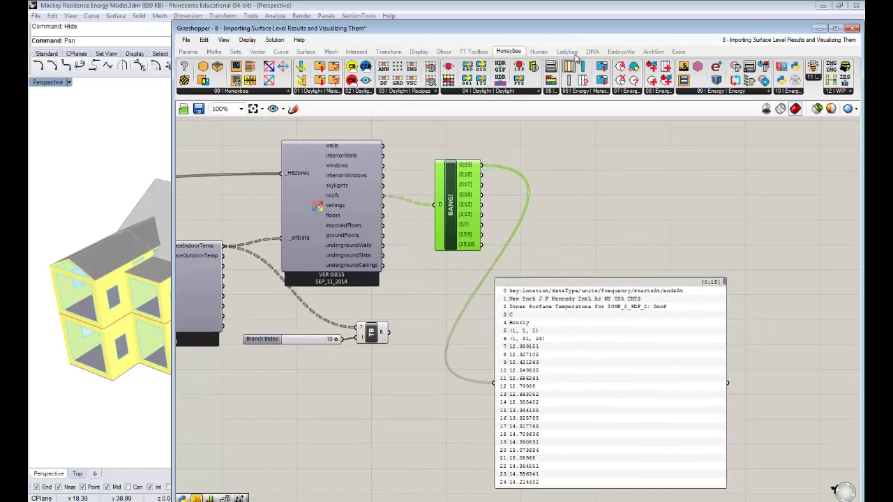
# Add the Ladybug component that separates numbers from strings and connect the {0;15} roof branch to its _inputList input.
pyautogui.click(567, 51)
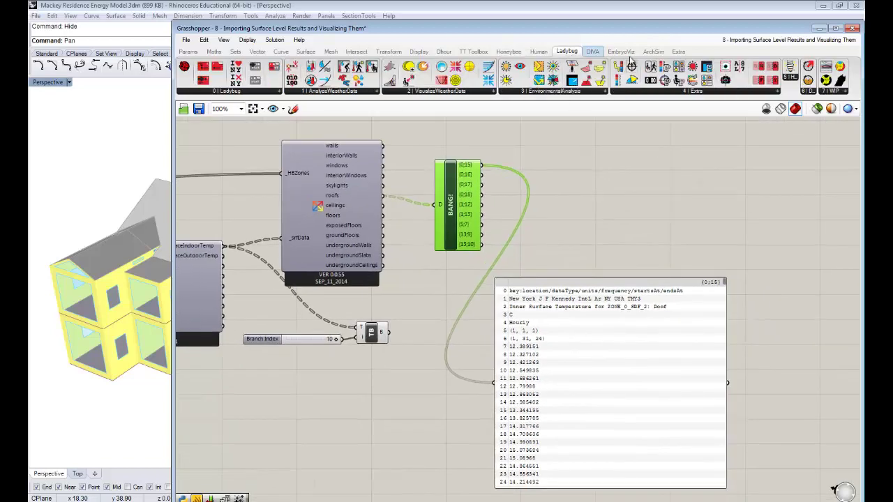
pyautogui.moveTo(740, 67); pyautogui.dragTo(627, 160)
pyautogui.moveTo(481, 166); pyautogui.dragTo(590, 187)
pyautogui.moveTo(740, 229); pyautogui.dragTo(680, 221, button='right')
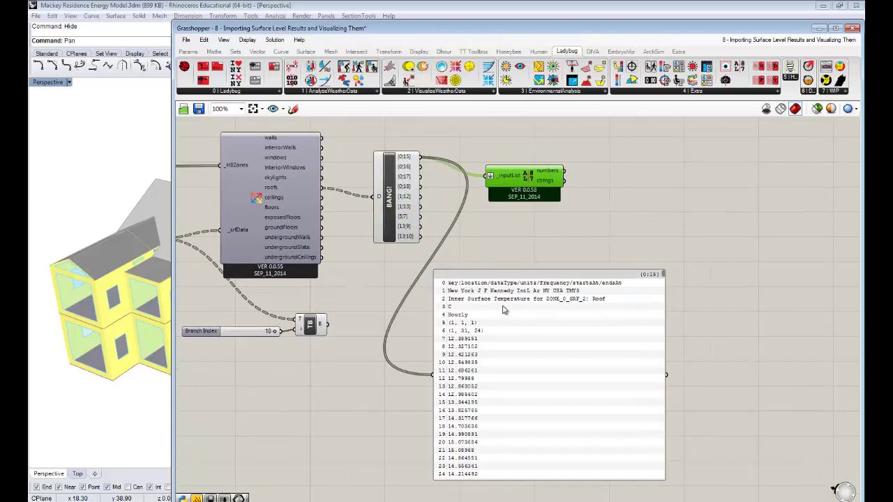
# Add an Average component, feed it the numbers output, and show its result in the Panel placed beside it.
pyautogui.doubleClick(623, 179)
pyautogui.write('aver')
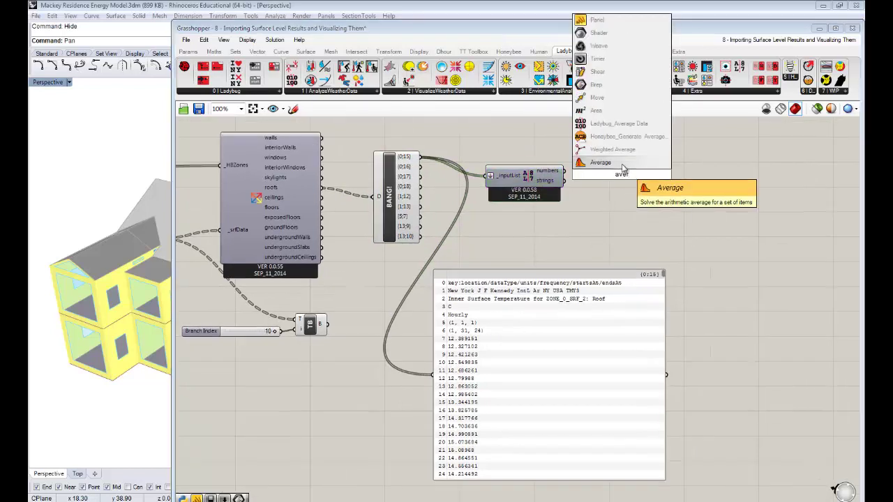
pyautogui.press('Return')
pyautogui.moveTo(564, 170); pyautogui.dragTo(441, 384)
pyautogui.moveTo(530, 355); pyautogui.dragTo(687, 280)
pyautogui.moveTo(622, 275); pyautogui.dragTo(519, 265, button='right')
pyautogui.moveTo(609, 258); pyautogui.dragTo(672, 223)
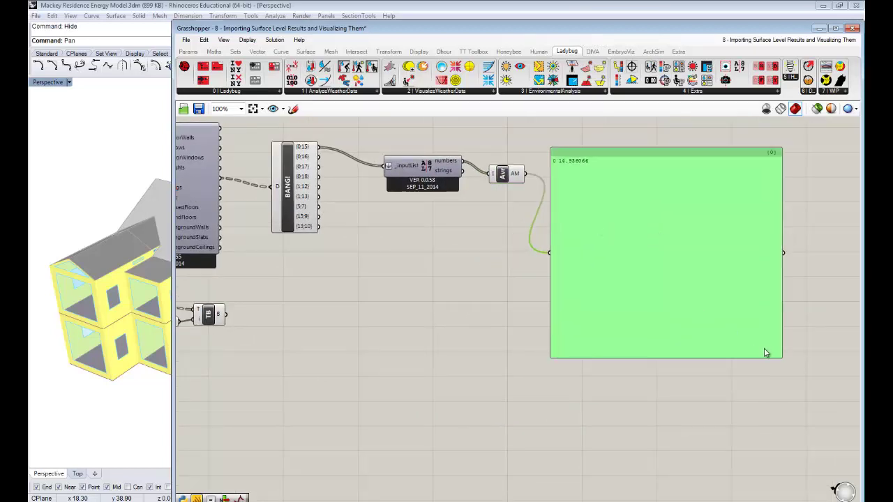
# Shrink the Panel and replace the {0;15} roof branch with the {1;12} branch as the _inputList source.
pyautogui.moveTo(779, 358); pyautogui.dragTo(731, 201)
pyautogui.moveTo(661, 179); pyautogui.dragTo(687, 181)
pyautogui.keyDown('shift'); pyautogui.moveTo(319, 157); pyautogui.dragTo(386, 166); pyautogui.keyUp('shift')
pyautogui.moveTo(319, 187); pyautogui.dragTo(385, 166)
pyautogui.moveTo(392, 214); pyautogui.dragTo(493, 216, button='right')
pyautogui.scroll(-2, 621, 323)
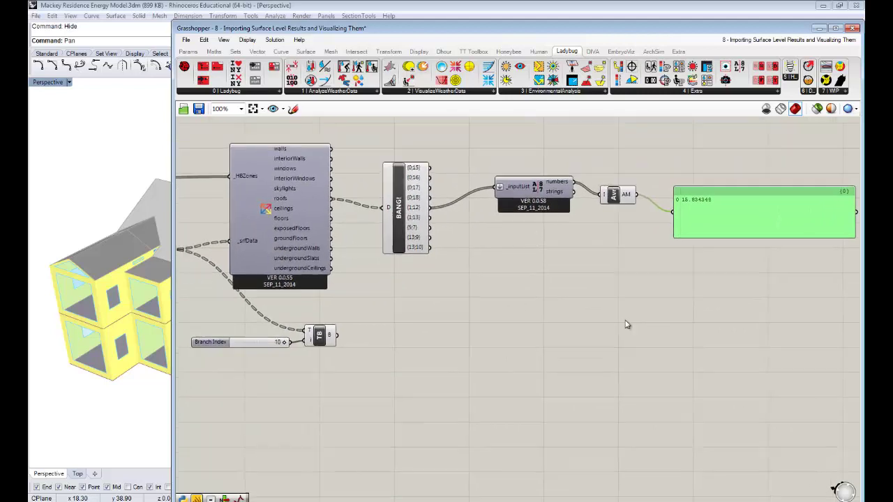
# Shrink the Panel further and narrow the Grasshopper window to reveal the house model in Rhino.
pyautogui.moveTo(744, 316); pyautogui.dragTo(486, 207)
pyautogui.click(676, 292)
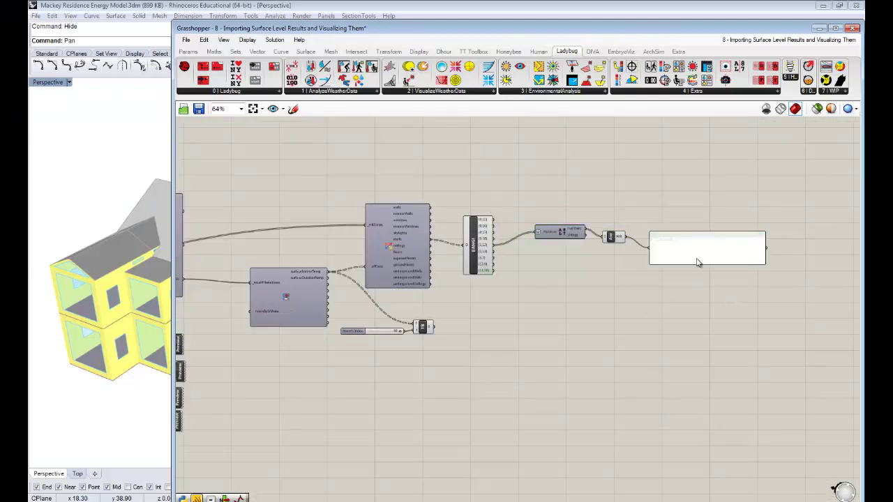
pyautogui.scroll(1, 763, 264)
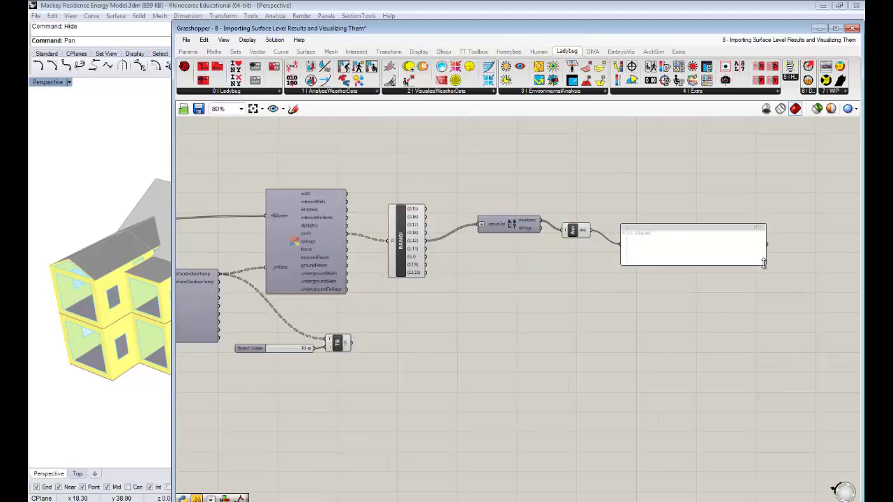
pyautogui.moveTo(765, 264); pyautogui.dragTo(665, 245)
pyautogui.moveTo(450, 311); pyautogui.dragTo(627, 304, button='right')
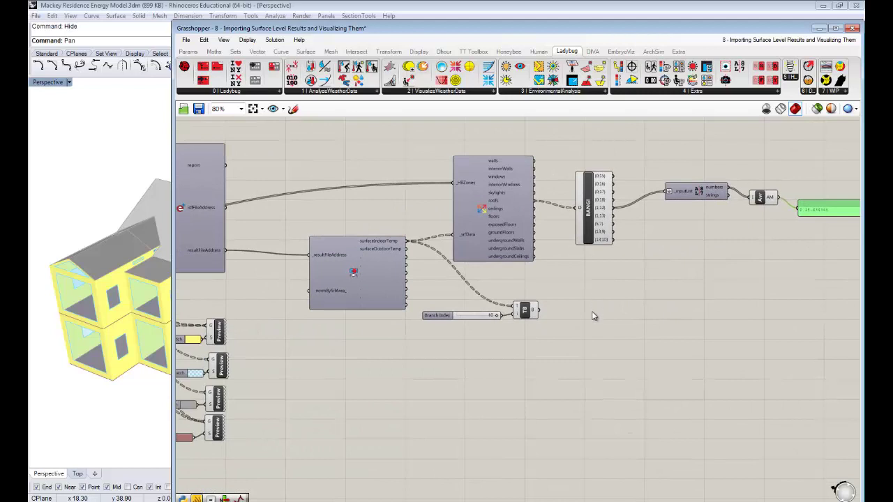
pyautogui.moveTo(174, 270); pyautogui.dragTo(315, 266)
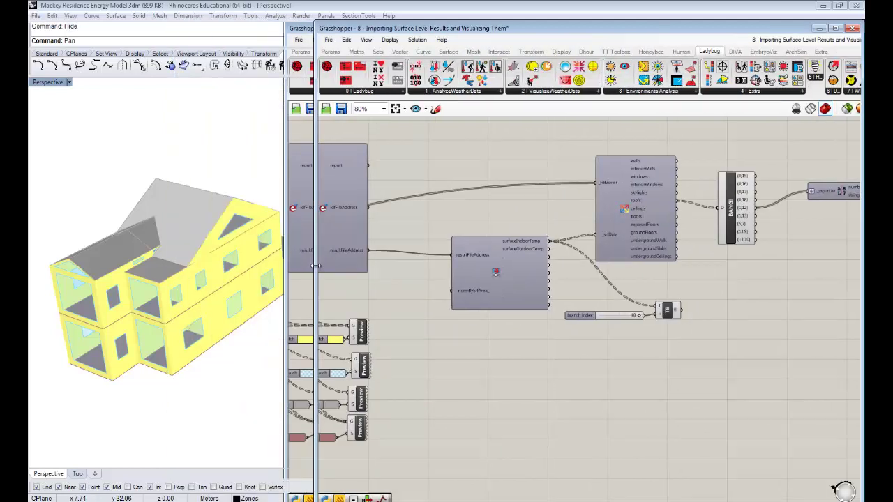
# Move the surface-type, Explode Tree, averaging and Tree Branch components with the Branch Index slider upward to free canvas space.
pyautogui.moveTo(721, 346); pyautogui.dragTo(607, 302)
pyautogui.moveTo(667, 311); pyautogui.dragTo(672, 290)
pyautogui.moveTo(715, 287); pyautogui.dragTo(552, 295, button='right')
pyautogui.moveTo(819, 316); pyautogui.dragTo(485, 146)
pyautogui.keyDown('shift'); pyautogui.click(431, 303); pyautogui.keyUp('shift')
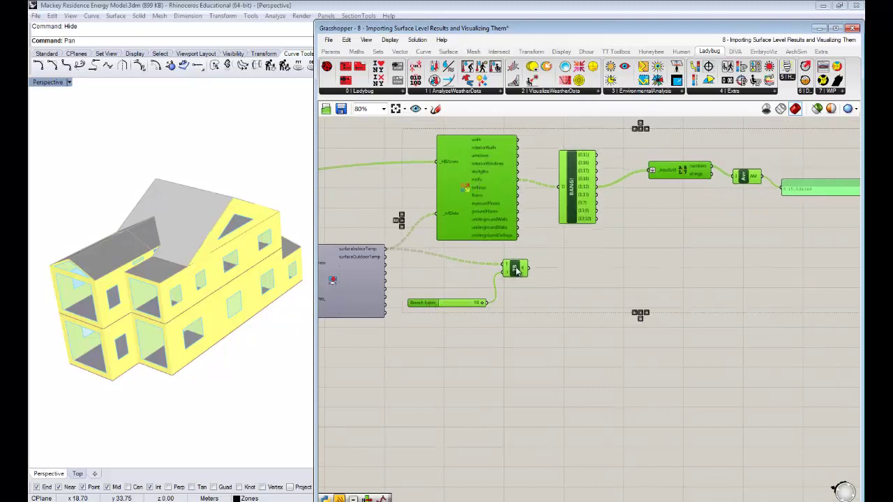
pyautogui.moveTo(515, 269); pyautogui.dragTo(550, 175)
pyautogui.click(493, 233)
pyautogui.moveTo(450, 208); pyautogui.dragTo(448, 179)
# Add the Honeybee Color Surfaces by EP Result component and place it in the free space below the Tree Branch component.
pyautogui.click(653, 53)
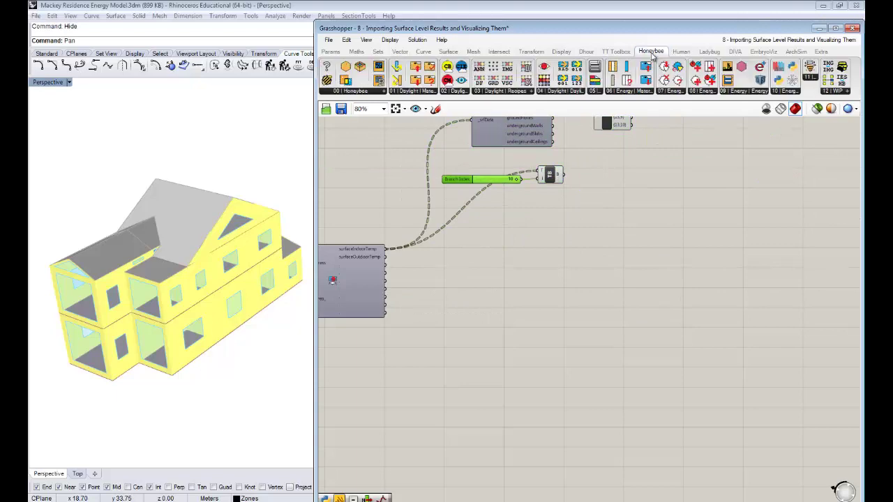
pyautogui.click(738, 92)
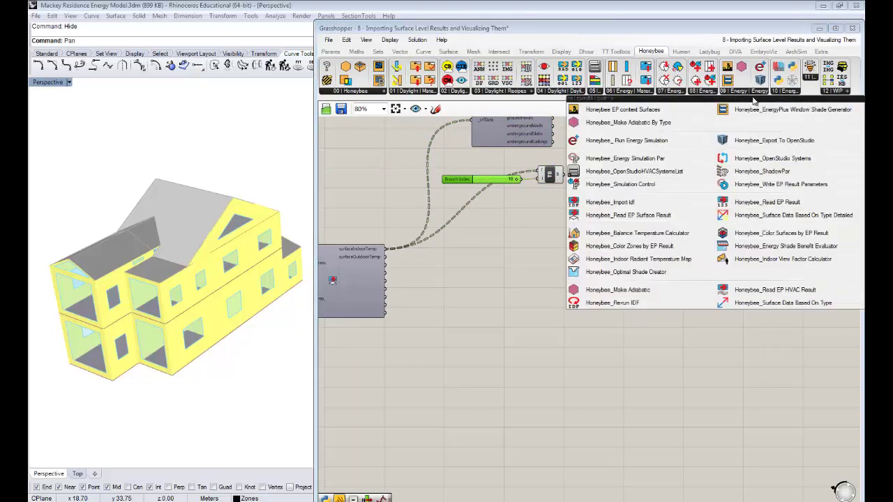
pyautogui.click(768, 237)
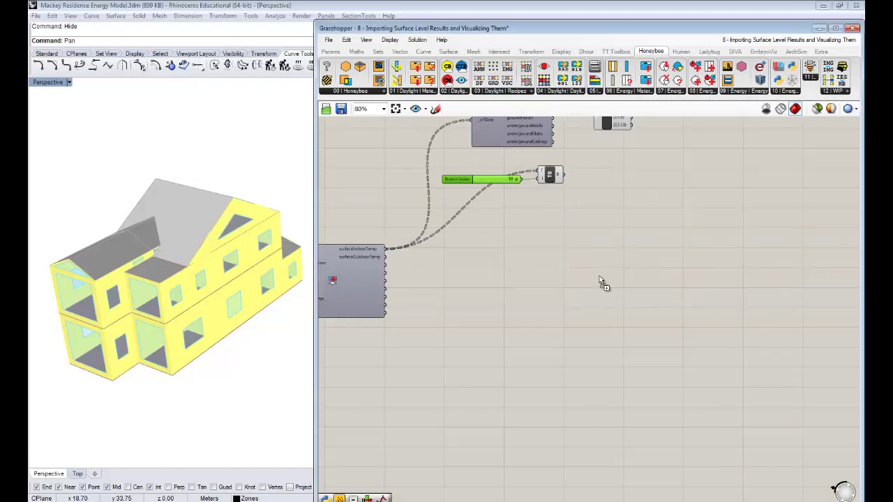
pyautogui.click(596, 280)
pyautogui.moveTo(587, 311); pyautogui.dragTo(650, 332, button='right')
pyautogui.moveTo(656, 262)
pyautogui.mouseDown(button='right')
pyautogui.moveTo(695, 298)
pyautogui.moveTo(676, 286)
pyautogui.moveTo(682, 290)
pyautogui.mouseUp(button='right')
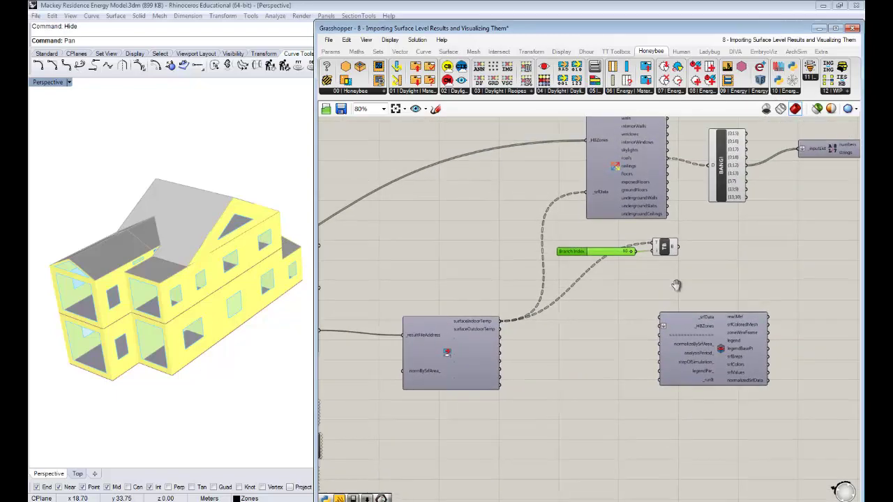
pyautogui.click(743, 336)
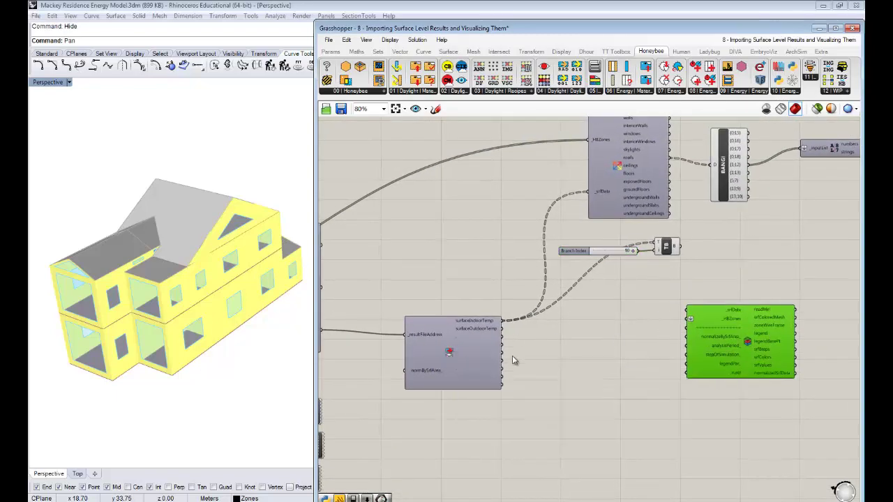
# Connect the Honeybee zones that feed the energy simulation to the _HBZones input of the Color Surfaces component.
pyautogui.moveTo(539, 332); pyautogui.dragTo(664, 305, button='right')
pyautogui.scroll(-1, 665, 302)
pyautogui.moveTo(467, 361); pyautogui.dragTo(564, 310, button='right')
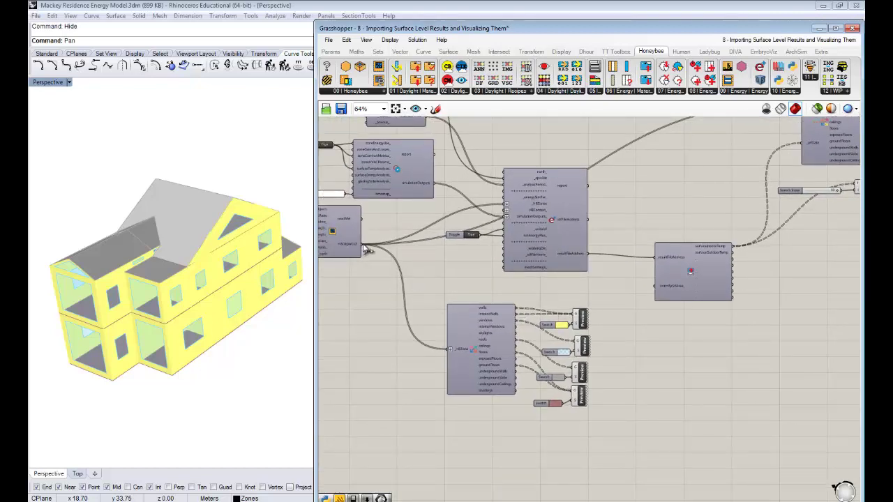
pyautogui.scroll(-1, 381, 254)
pyautogui.scroll(3, 829, 255)
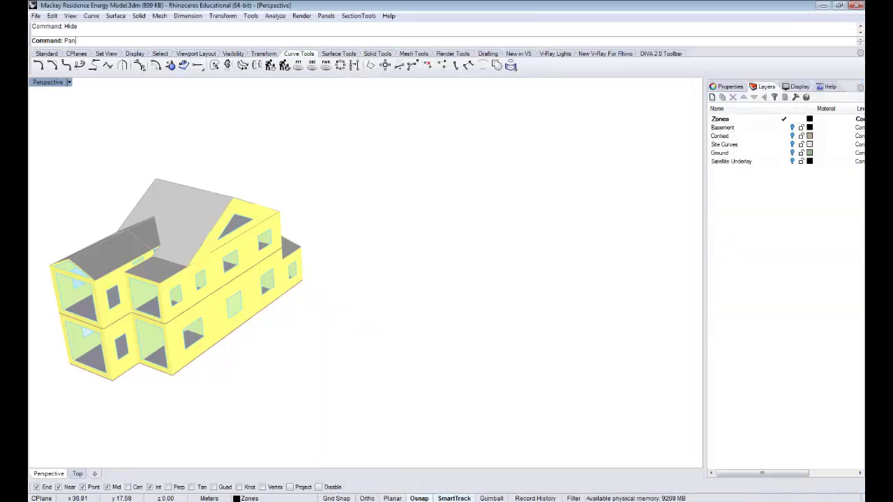
pyautogui.click(306, 501)
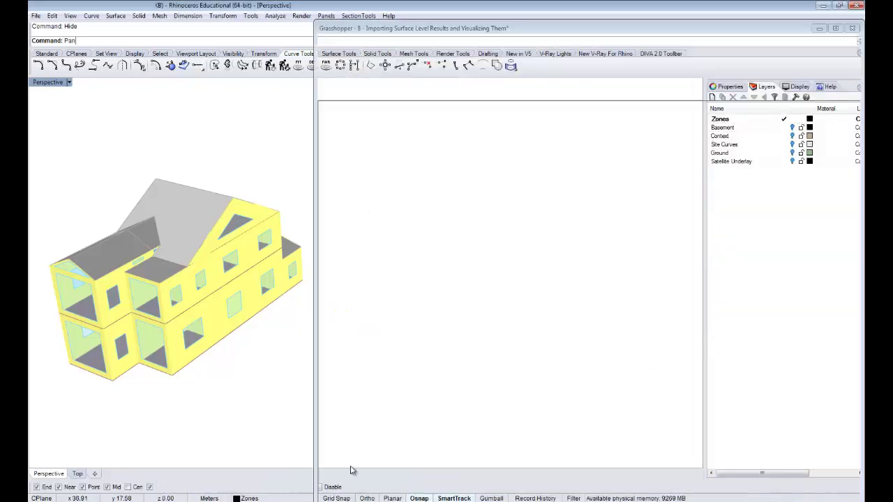
pyautogui.moveTo(807, 252); pyautogui.dragTo(736, 260, button='right')
pyautogui.moveTo(736, 259); pyautogui.dragTo(730, 308)
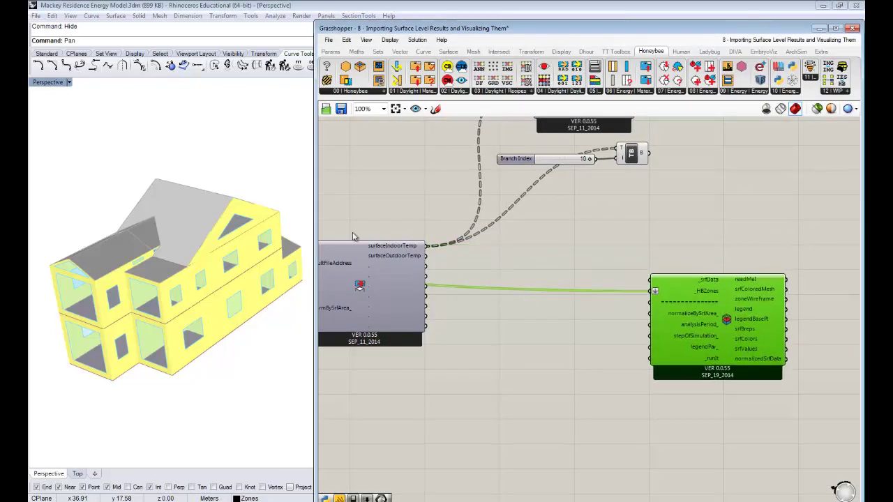
# Connect the walls output of the surface-type component to the _srfData input of the Color Surfaces component.
pyautogui.moveTo(548, 242); pyautogui.dragTo(459, 335, button='right')
pyautogui.scroll(-1, 459, 335)
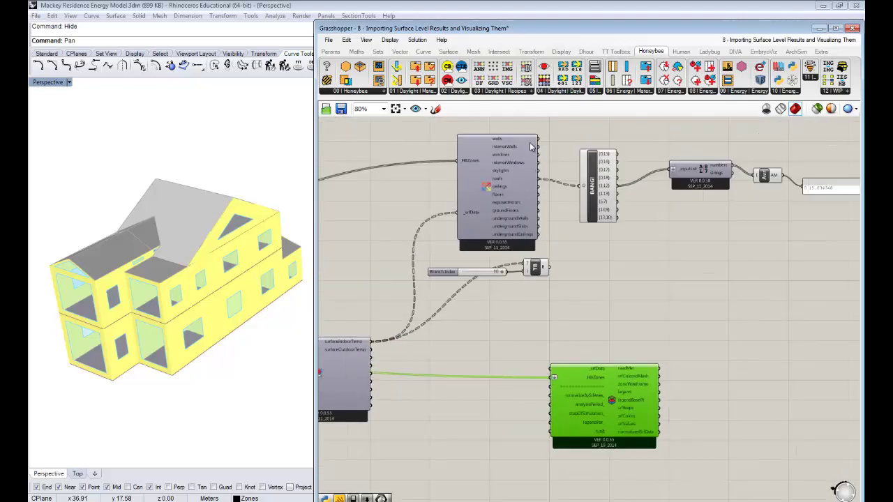
pyautogui.moveTo(537, 143); pyautogui.dragTo(551, 369)
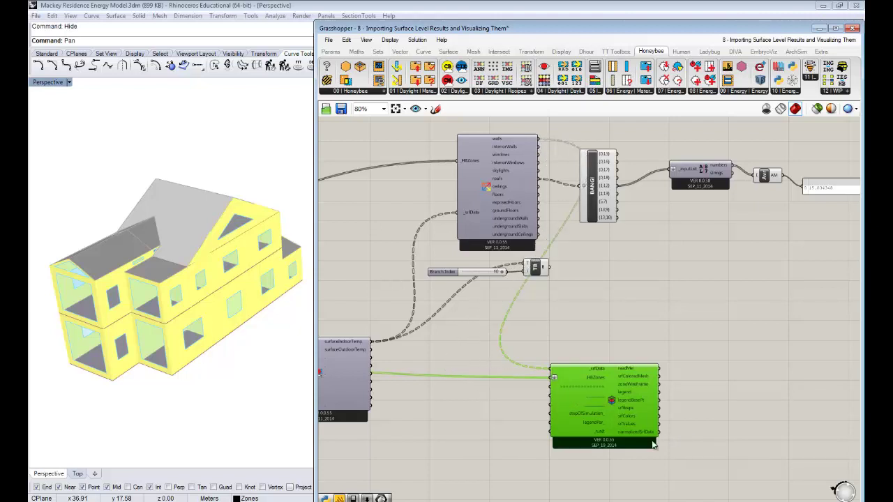
# Turn off the preview of the four Custom Preview components that color the house by surface type.
pyautogui.moveTo(486, 426); pyautogui.dragTo(675, 346, button='right')
pyautogui.moveTo(577, 340); pyautogui.dragTo(645, 286, button='right')
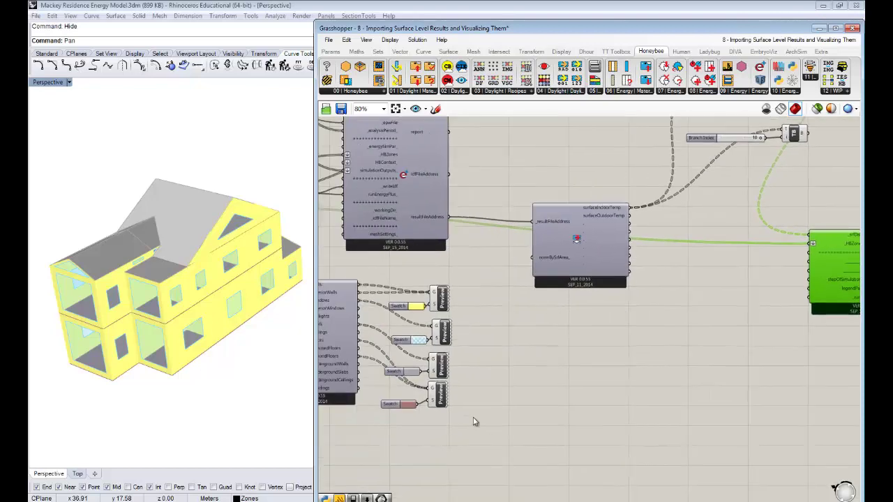
pyautogui.moveTo(473, 417); pyautogui.dragTo(441, 293)
pyautogui.rightClick(475, 255)
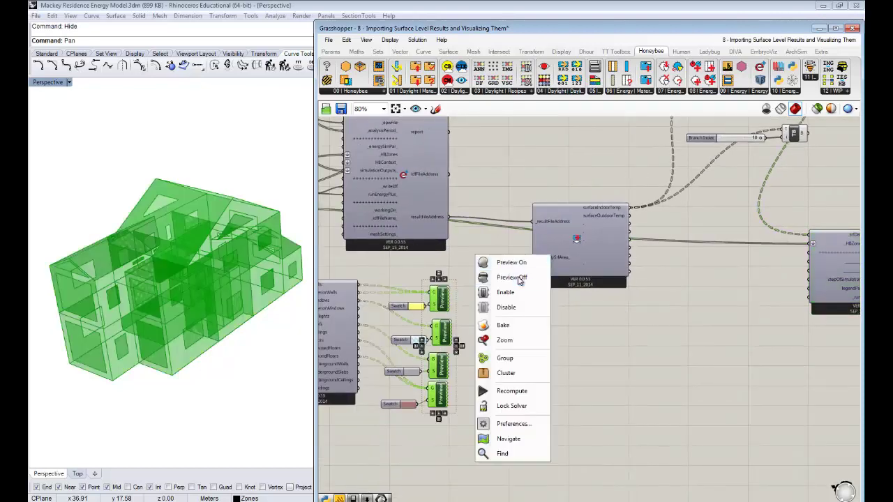
pyautogui.click(500, 279)
pyautogui.moveTo(693, 341); pyautogui.dragTo(530, 346, button='right')
# Add a Boolean Toggle, connect it to the _runIt input of the Color Surfaces component and set it to True.
pyautogui.doubleClick(617, 265)
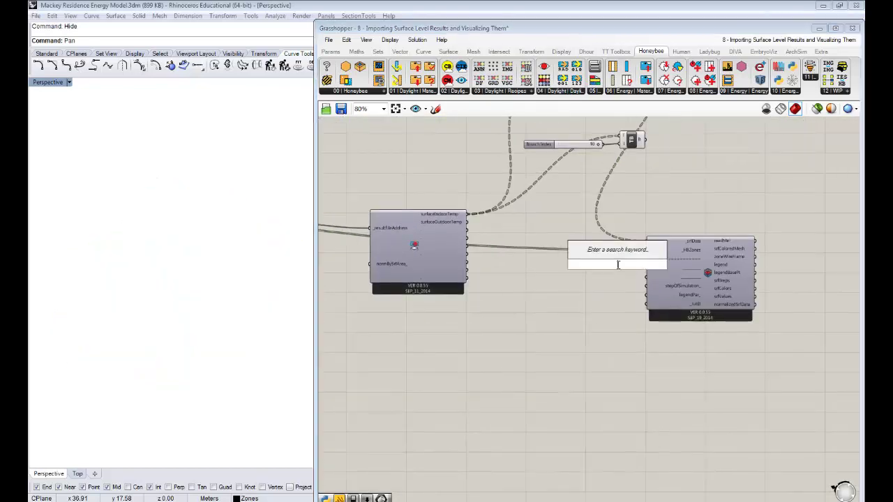
pyautogui.write('boo')
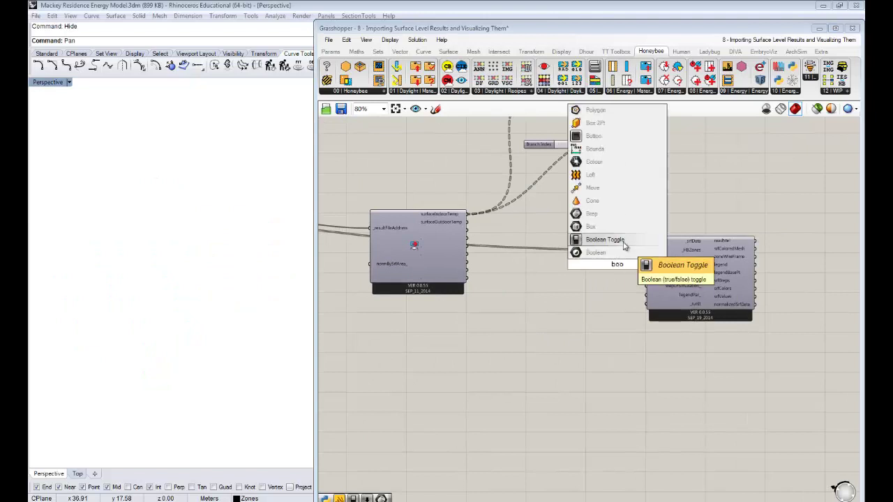
pyautogui.click(604, 239)
pyautogui.moveTo(611, 263); pyautogui.dragTo(612, 315)
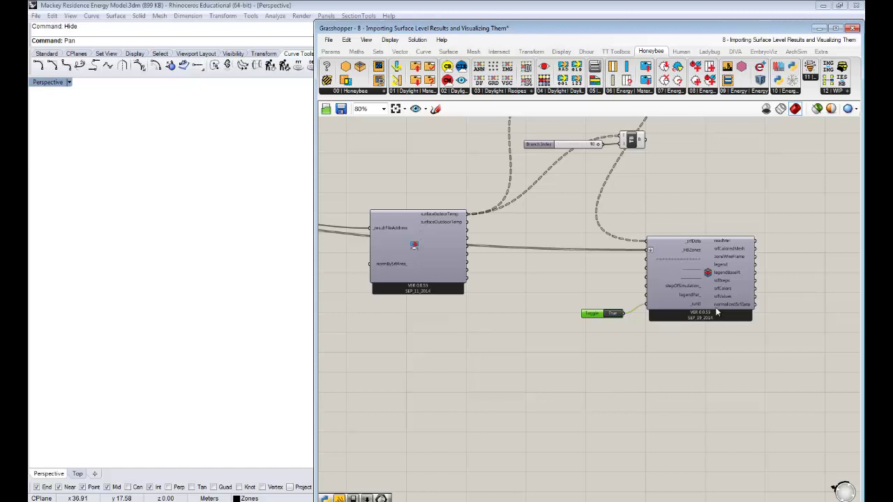
# Turn on the preview of the Color Surfaces component.
pyautogui.moveTo(705, 286); pyautogui.dragTo(677, 286, button='right')
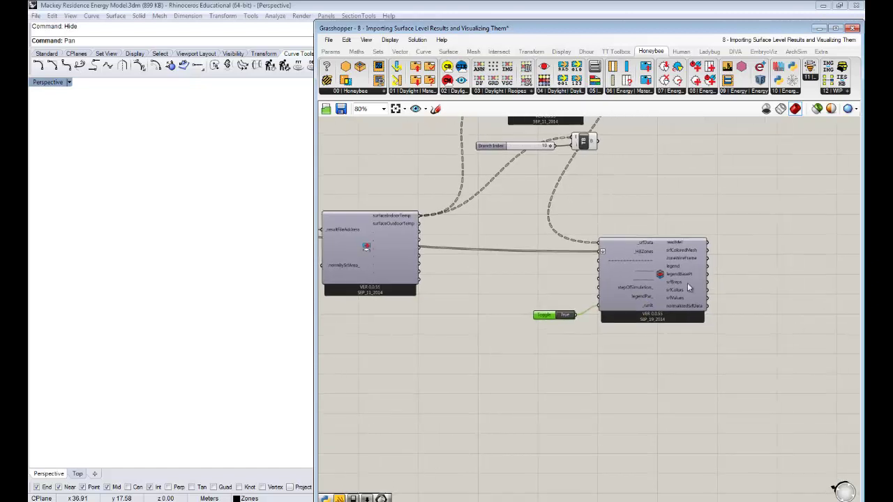
pyautogui.click(658, 273)
pyautogui.rightClick(658, 273)
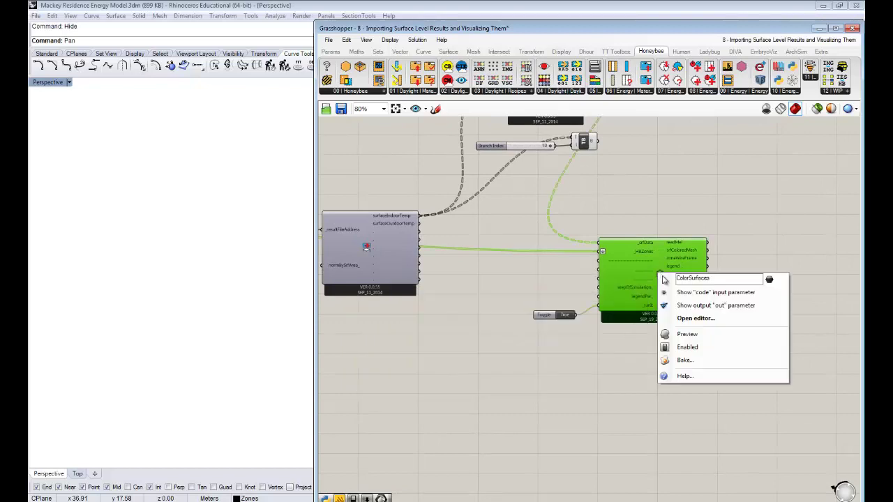
pyautogui.click(687, 334)
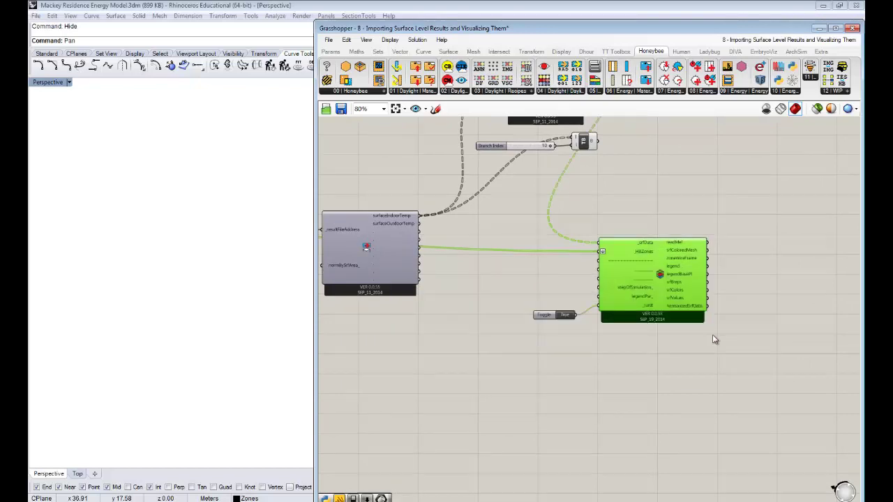
pyautogui.click(761, 251)
# Examine the colored wall temperatures and their legend on the house model from several angles in the Rhino viewport.
pyautogui.moveTo(183, 272); pyautogui.dragTo(145, 215, button='right')
pyautogui.scroll(-4, 145, 215)
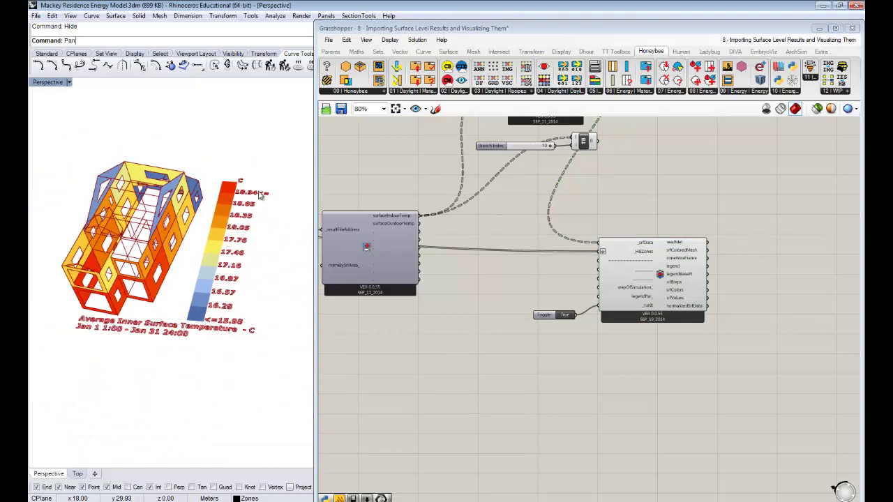
pyautogui.moveTo(179, 286); pyautogui.dragTo(181, 261, button='right')
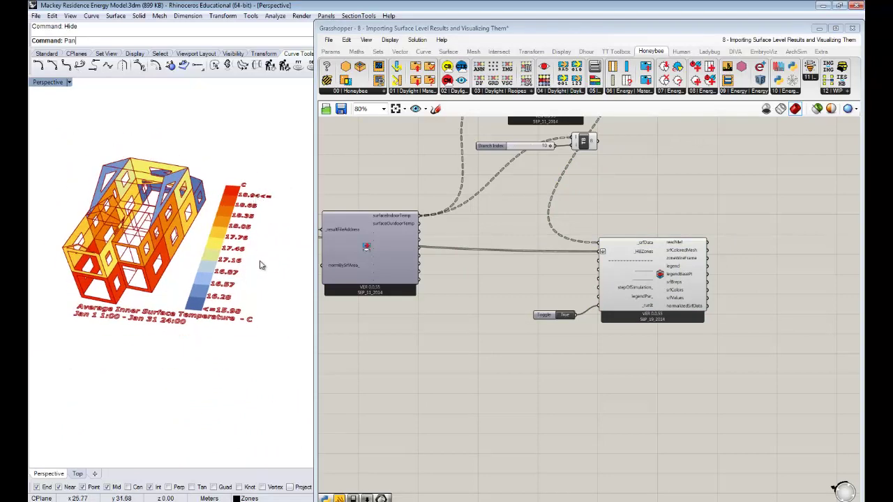
pyautogui.moveTo(241, 300); pyautogui.dragTo(225, 326, button='right')
pyautogui.scroll(4, 130, 295)
pyautogui.moveTo(159, 293); pyautogui.dragTo(311, 151, button='right')
pyautogui.scroll(-5, 203, 223)
pyautogui.moveTo(198, 247); pyautogui.dragTo(215, 315, button='right')
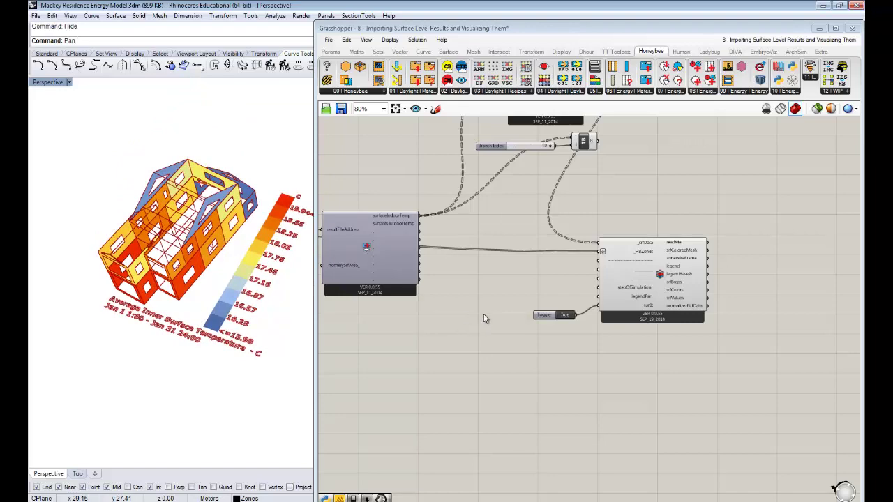
# Add a Custom Preview component and connect srfBreps to its G input and srfColors to its S input.
pyautogui.moveTo(552, 333); pyautogui.dragTo(541, 372, button='right')
pyautogui.scroll(5, 726, 348)
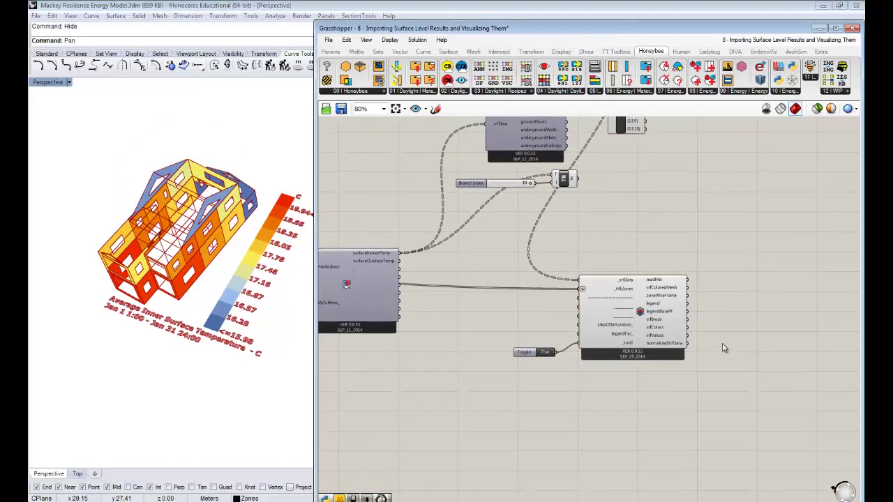
pyautogui.doubleClick(698, 288)
pyautogui.write('preview')
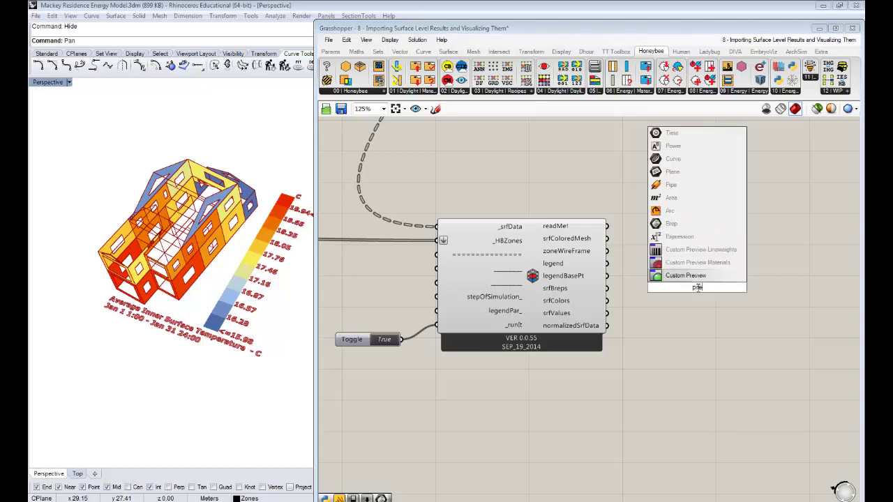
pyautogui.press('Return')
pyautogui.moveTo(699, 287); pyautogui.dragTo(686, 302)
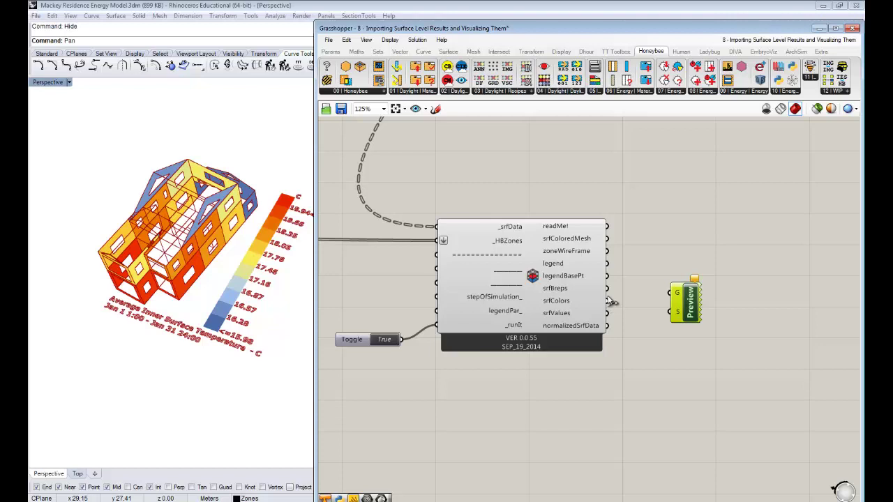
pyautogui.moveTo(607, 288); pyautogui.dragTo(669, 294)
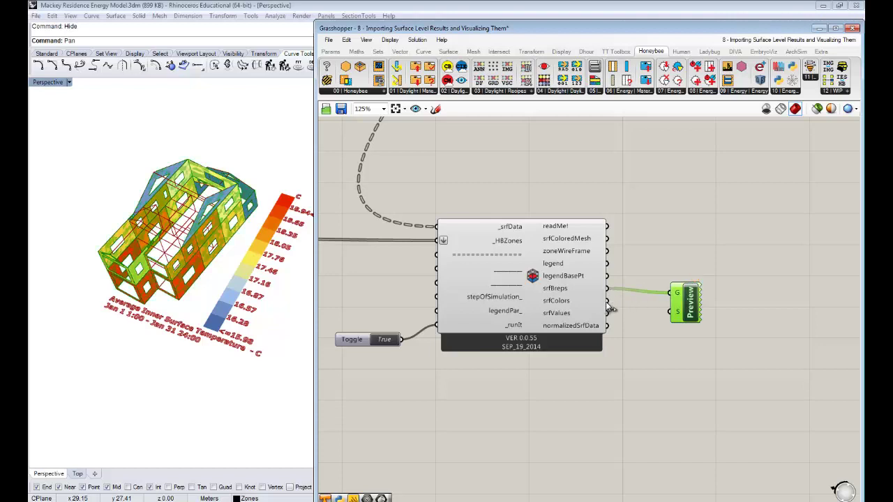
pyautogui.moveTo(607, 302); pyautogui.dragTo(674, 312)
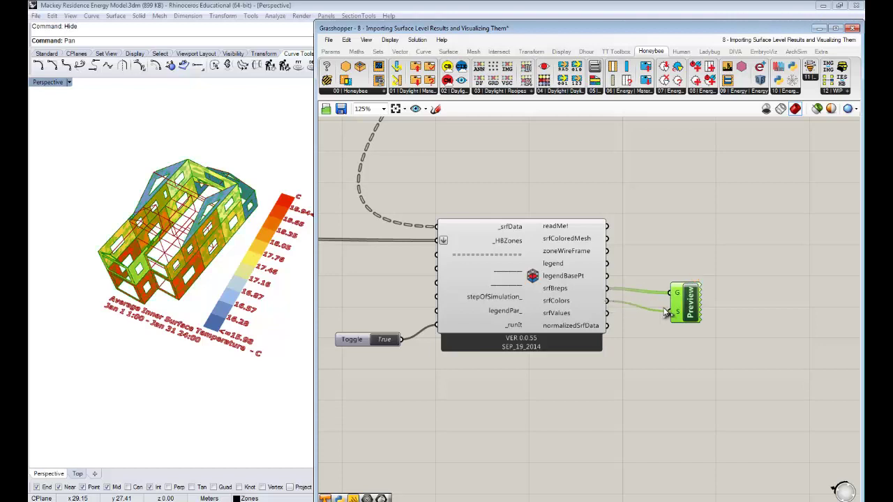
# Turn off the preview of the Color Surfaces component and move the Custom Preview component slightly away from it.
pyautogui.click(544, 276)
pyautogui.rightClick(541, 250)
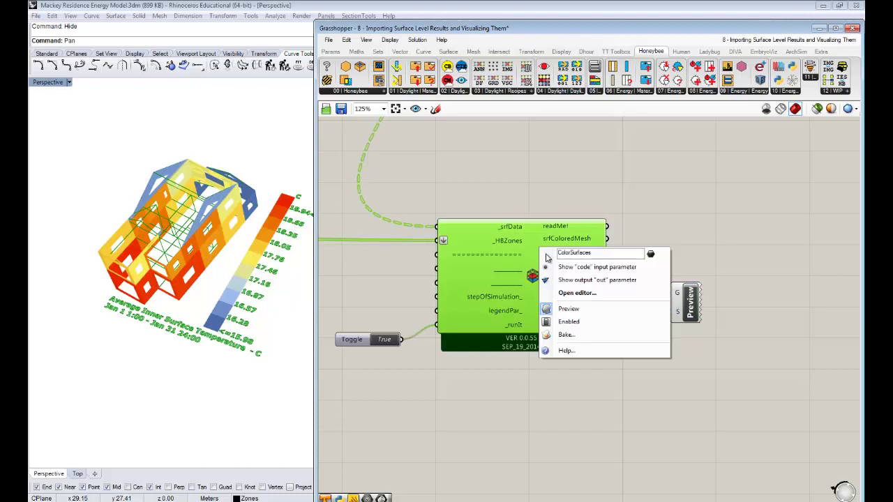
pyautogui.click(567, 308)
pyautogui.moveTo(685, 318); pyautogui.dragTo(693, 331)
pyautogui.click(694, 269)
pyautogui.click(696, 310)
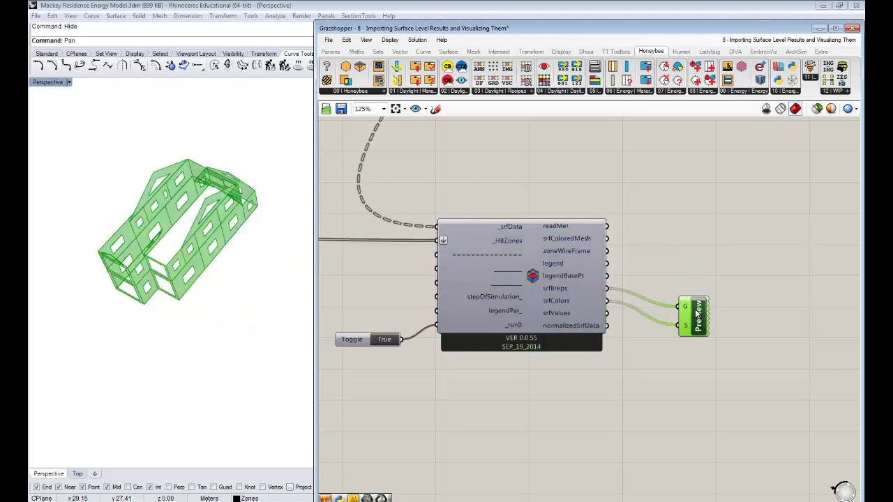
# Duplicate the Custom Preview component above the original and connect both zoneWireFrame and legend to the copy's G input.
pyautogui.keyDown('alt'); pyautogui.moveTo(698, 312); pyautogui.dragTo(687, 264); pyautogui.keyUp('alt')
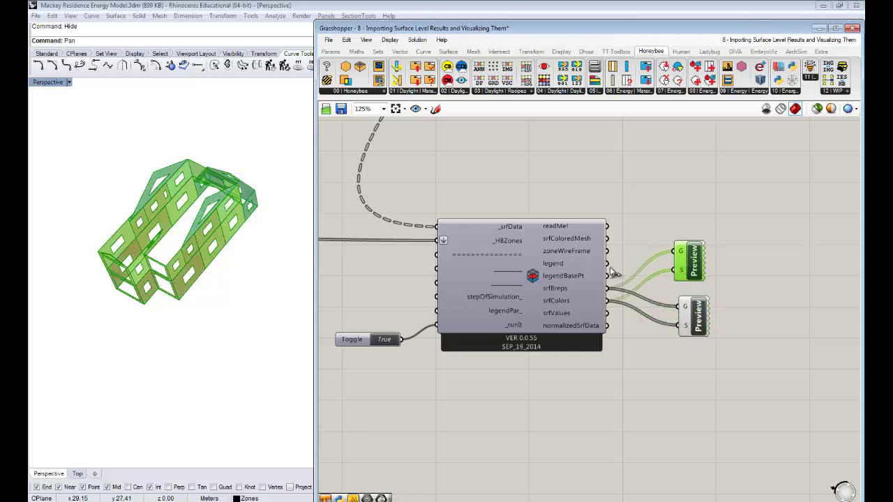
pyautogui.moveTo(608, 264); pyautogui.dragTo(714, 259)
pyautogui.click(674, 264)
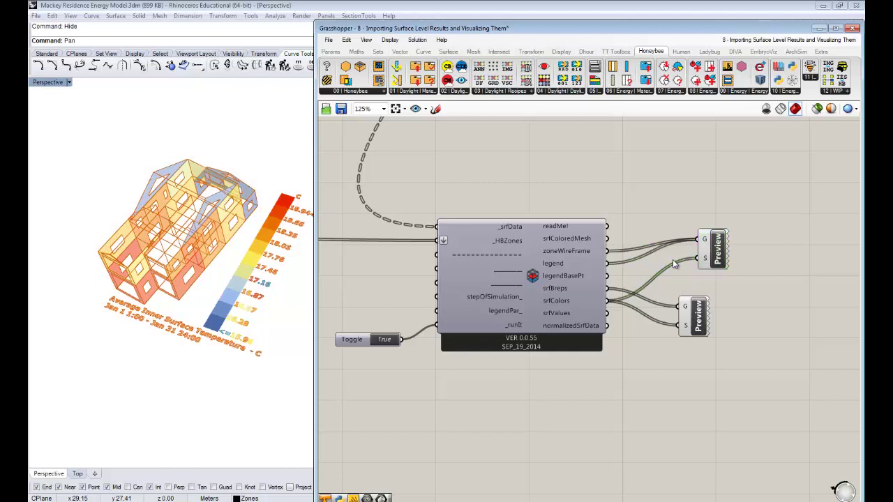
# Add a Colour Swatch set to black, connect it to the S input of the wireframe and legend preview, and align the previews.
pyautogui.doubleClick(674, 263)
pyautogui.write('swa')
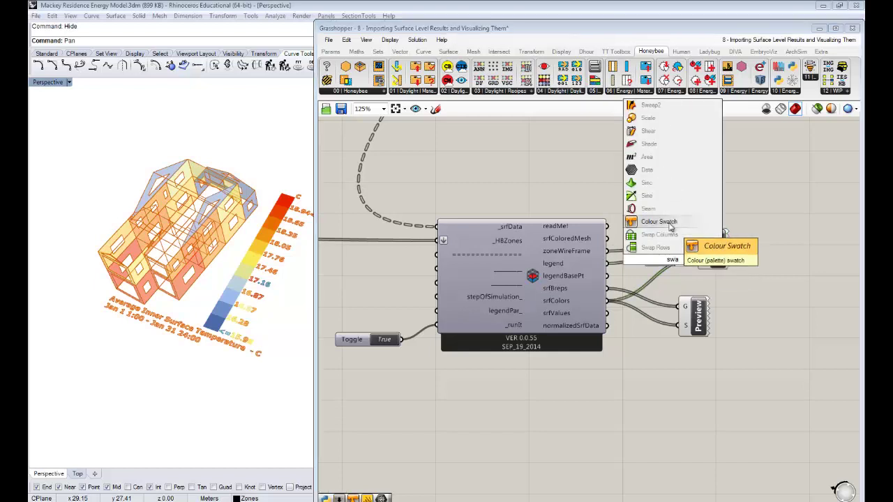
pyautogui.click(658, 221)
pyautogui.click(666, 263)
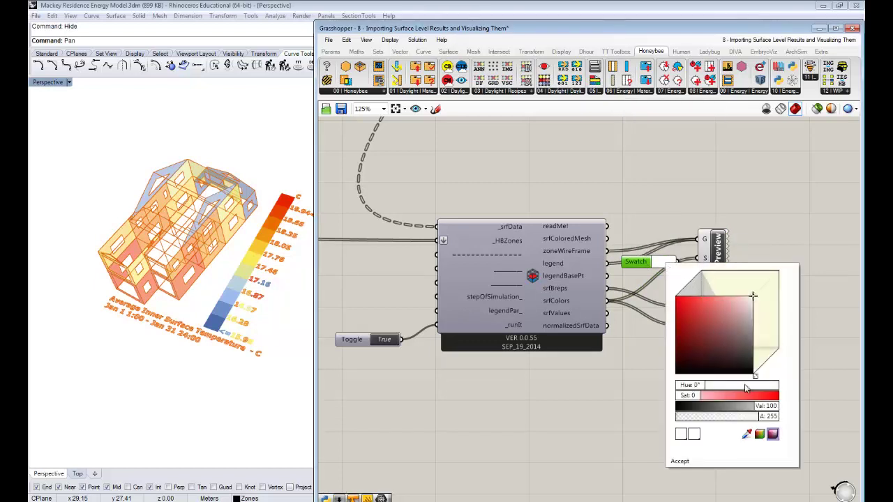
pyautogui.moveTo(757, 409); pyautogui.dragTo(678, 409)
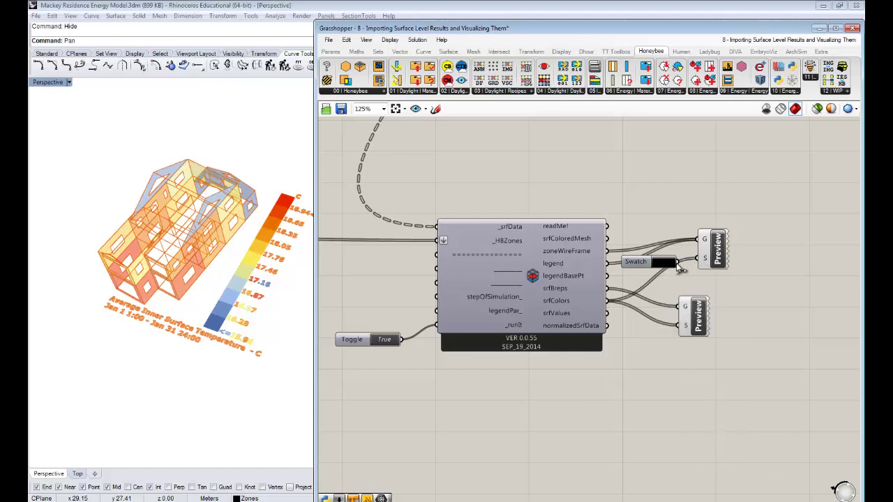
pyautogui.moveTo(697, 312); pyautogui.dragTo(716, 308)
pyautogui.click(655, 330)
# Connect the surfaceIndoorTemp output directly to the _srfData input of Color Surfaces, replacing the sorted data.
pyautogui.moveTo(224, 257); pyautogui.dragTo(200, 300, button='right')
pyautogui.moveTo(520, 348); pyautogui.dragTo(633, 354, button='right')
pyautogui.scroll(-1, 612, 337)
pyautogui.moveTo(464, 267); pyautogui.dragTo(528, 259, button='right')
pyautogui.moveTo(404, 207); pyautogui.dragTo(629, 240)
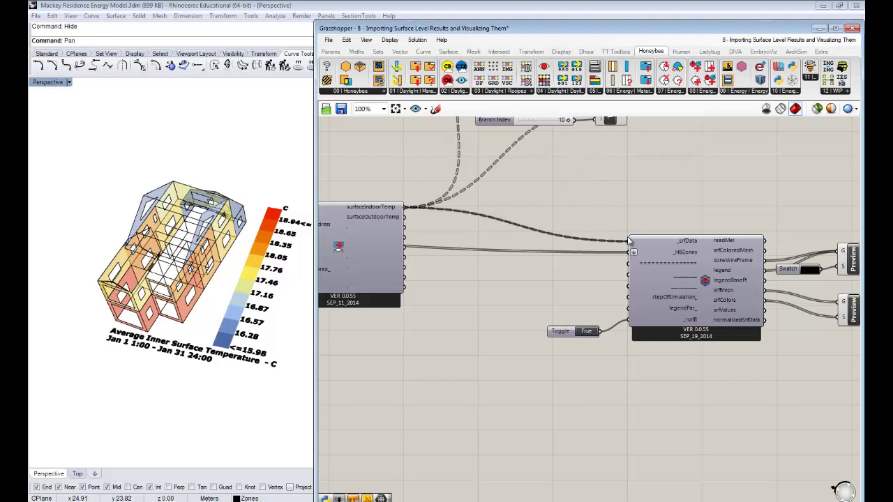
pyautogui.moveTo(627, 237); pyautogui.dragTo(627, 237)
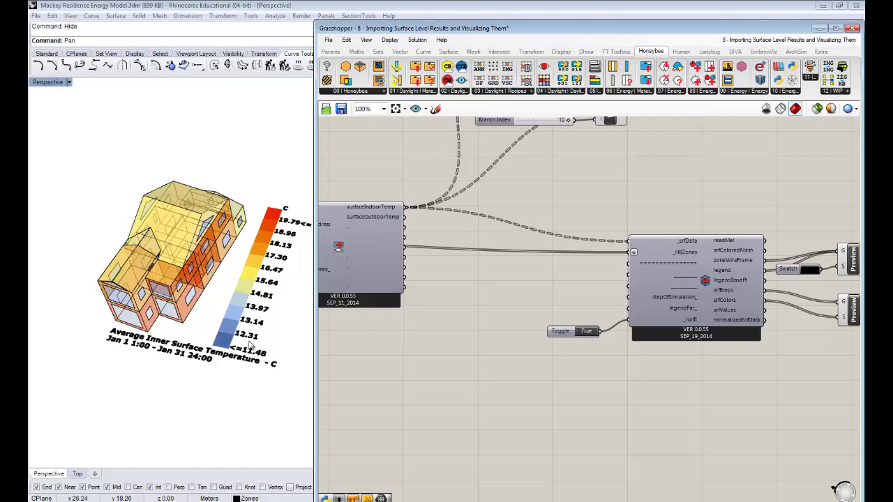
# Examine the indoor surface temperature colors and legend on the whole house from several angles in the Rhino viewport.
pyautogui.scroll(5, 172, 334)
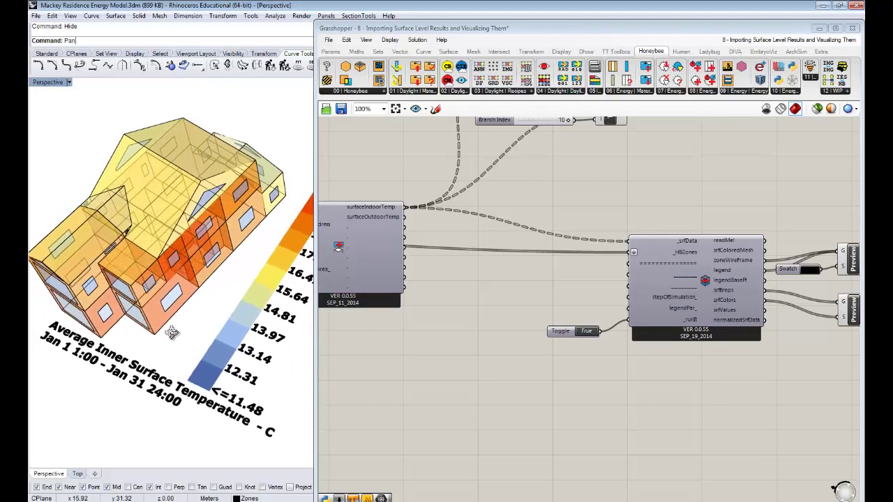
pyautogui.moveTo(171, 334); pyautogui.dragTo(202, 283, button='right')
pyautogui.scroll(-5, 197, 292)
pyautogui.scroll(4, 179, 285)
pyautogui.scroll(-2, 202, 285)
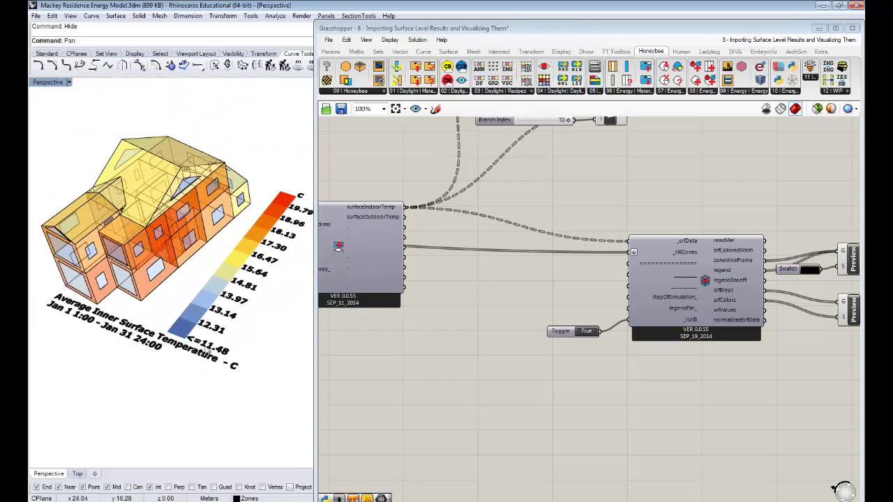
pyautogui.moveTo(216, 337); pyautogui.dragTo(226, 289, button='right')
pyautogui.scroll(2, 184, 231)
pyautogui.moveTo(212, 274); pyautogui.dragTo(236, 230, button='right')
pyautogui.moveTo(200, 317); pyautogui.dragTo(235, 306, button='right')
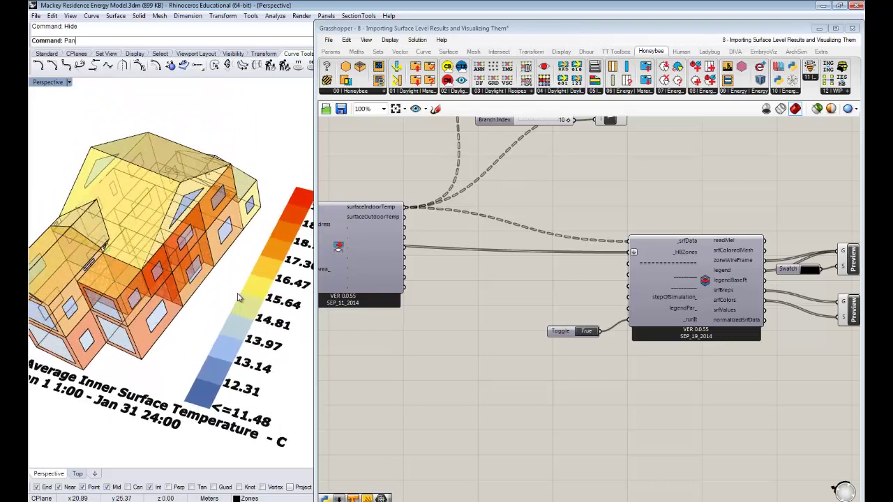
# Shift the Boolean Toggle slightly beside the _runIt input of Color Surfaces and frame the whole house with its legend.
pyautogui.moveTo(545, 291); pyautogui.dragTo(470, 290, button='right')
pyautogui.click(629, 285)
pyautogui.moveTo(482, 336); pyautogui.dragTo(485, 327)
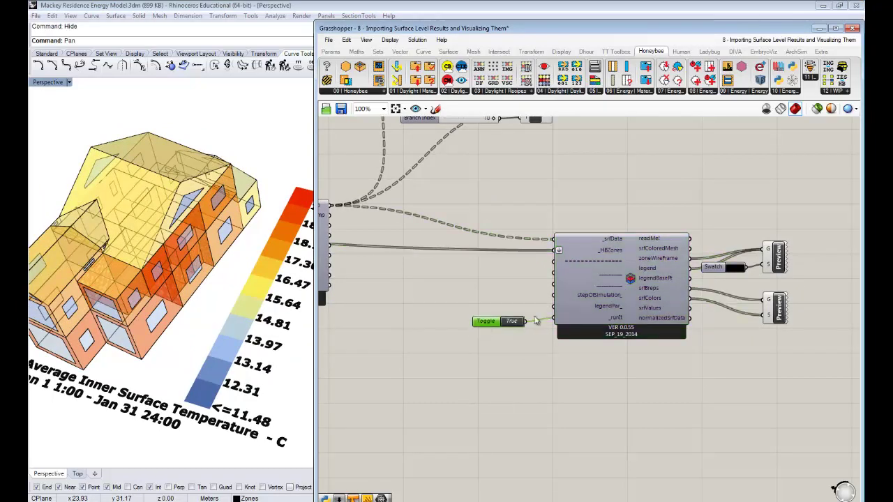
pyautogui.scroll(-3, 253, 279)
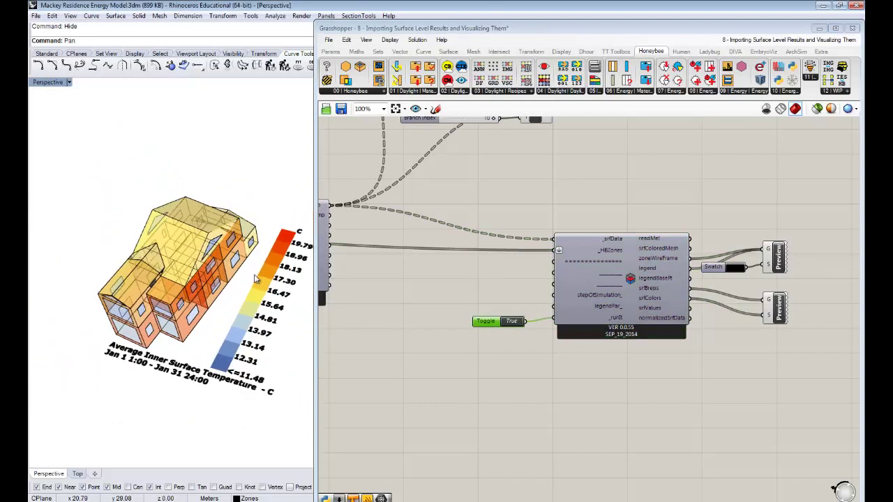
pyautogui.keyDown('shift'); pyautogui.moveTo(254, 279); pyautogui.dragTo(245, 277, button='right'); pyautogui.keyUp('shift')
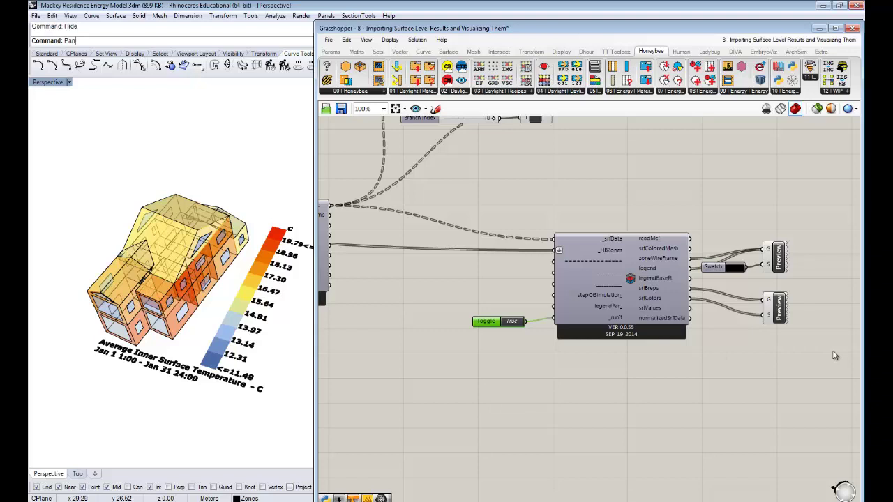
# Turn off the preview of both Custom Preview components.
pyautogui.moveTo(812, 369); pyautogui.dragTo(756, 229)
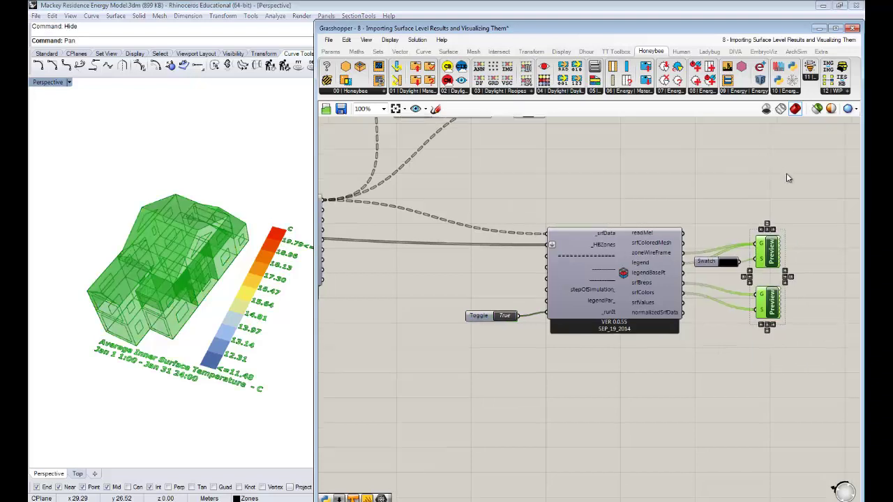
pyautogui.rightClick(786, 173)
pyautogui.click(813, 197)
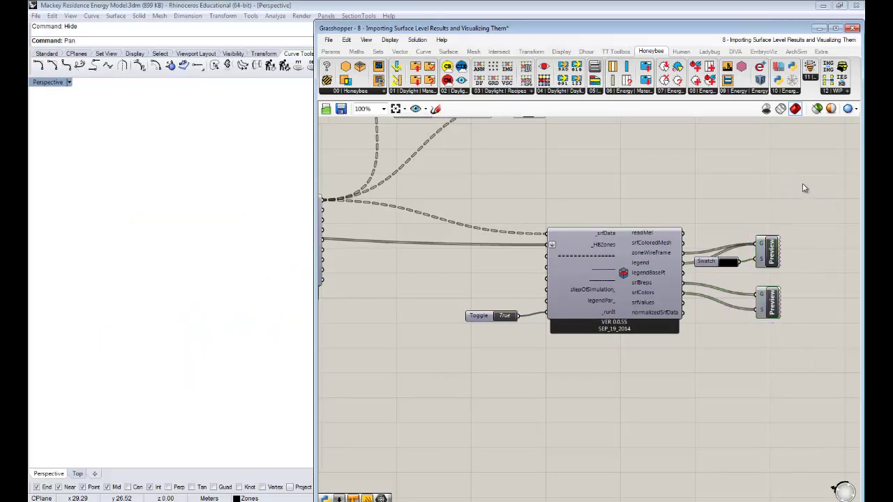
# Add the Honeybee_Indoor View Factor Calculator component below the surface result components.
pyautogui.moveTo(484, 386); pyautogui.dragTo(571, 377, button='right')
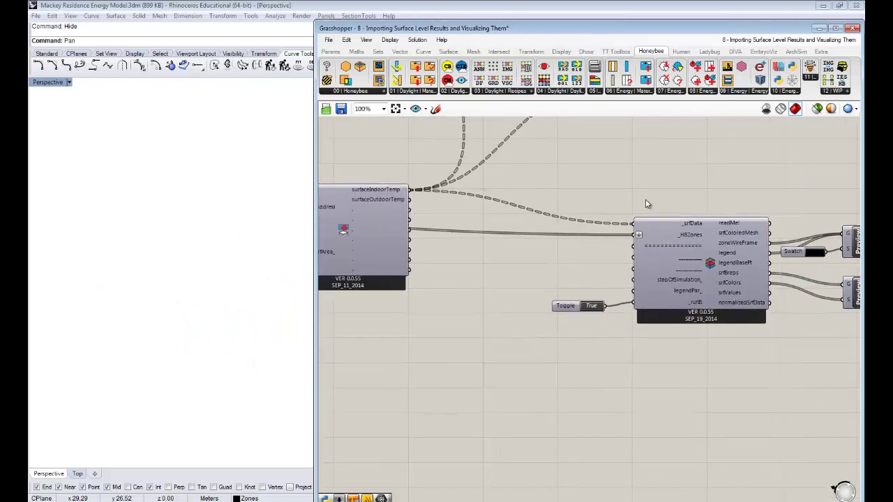
pyautogui.click(759, 93)
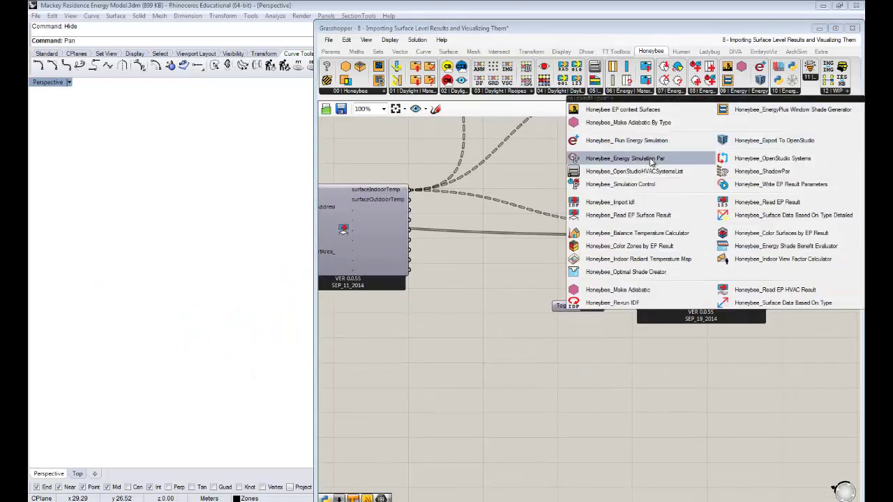
pyautogui.click(753, 260)
pyautogui.click(544, 385)
pyautogui.moveTo(653, 362); pyautogui.dragTo(793, 360, button='right')
pyautogui.moveTo(792, 357); pyautogui.dragTo(758, 359)
# Connect the upstream Honeybee zones to the _HBZones input of the Indoor View Factor component.
pyautogui.scroll(-2, 753, 357)
pyautogui.moveTo(659, 352); pyautogui.dragTo(724, 355, button='right')
pyautogui.moveTo(383, 237); pyautogui.dragTo(786, 344)
pyautogui.moveTo(382, 238); pyautogui.dragTo(785, 344)
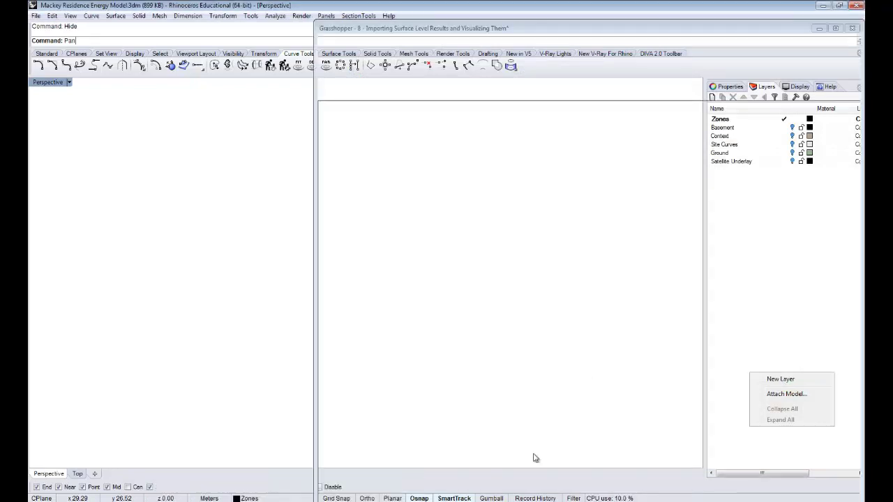
pyautogui.click(294, 500)
# Turn on the preview of the Indoor View Factor component.
pyautogui.moveTo(778, 381); pyautogui.dragTo(609, 321, button='right')
pyautogui.scroll(3, 611, 325)
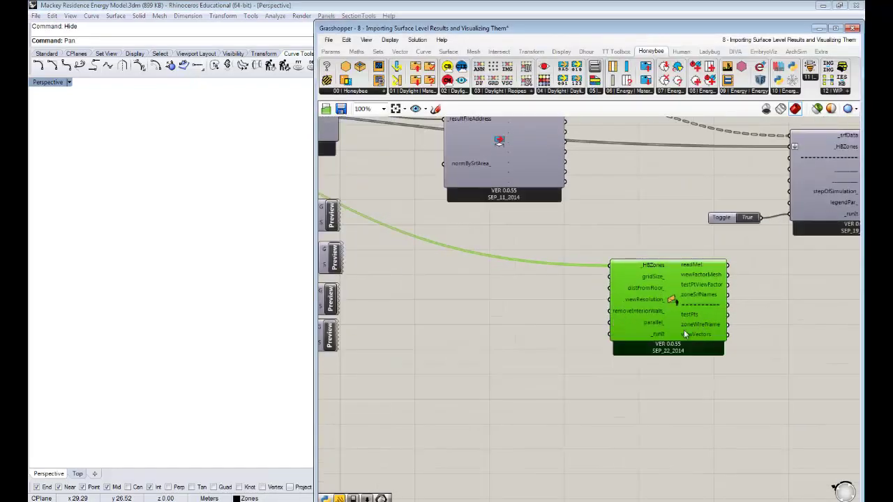
pyautogui.rightClick(671, 319)
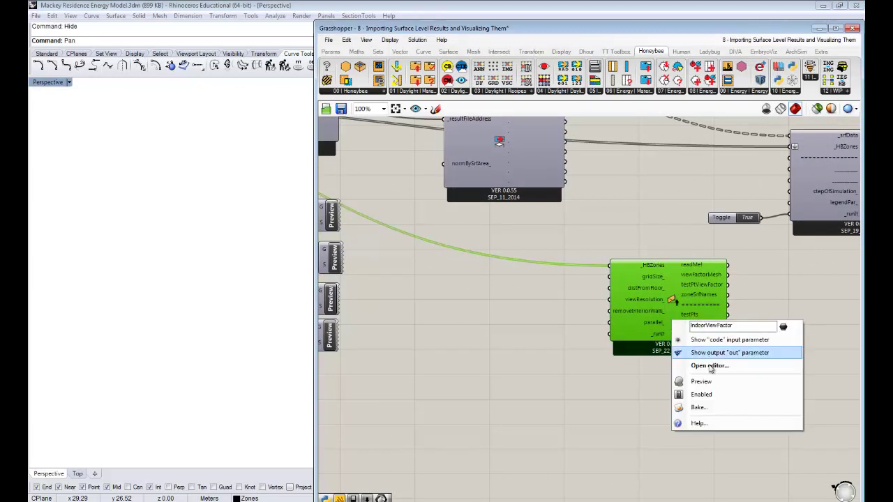
pyautogui.click(706, 383)
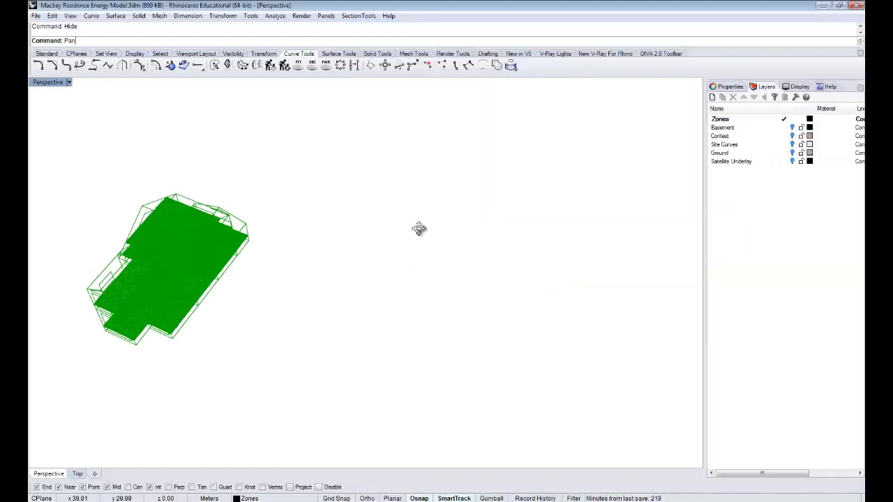
# Examine the test point grids on each floor of the house from several angles in the Rhino viewport.
pyautogui.moveTo(418, 228); pyautogui.dragTo(244, 267, button='right')
pyautogui.moveTo(185, 249); pyautogui.dragTo(175, 277, button='right')
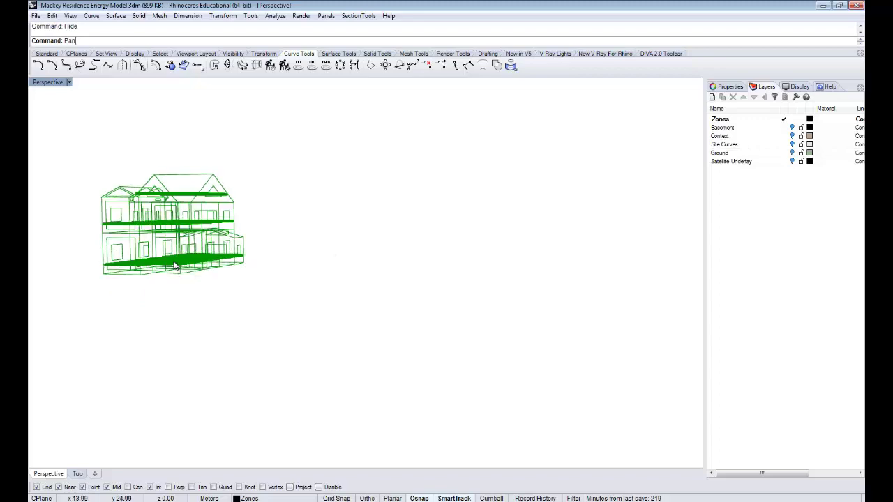
pyautogui.scroll(2, 176, 265)
pyautogui.scroll(3, 175, 265)
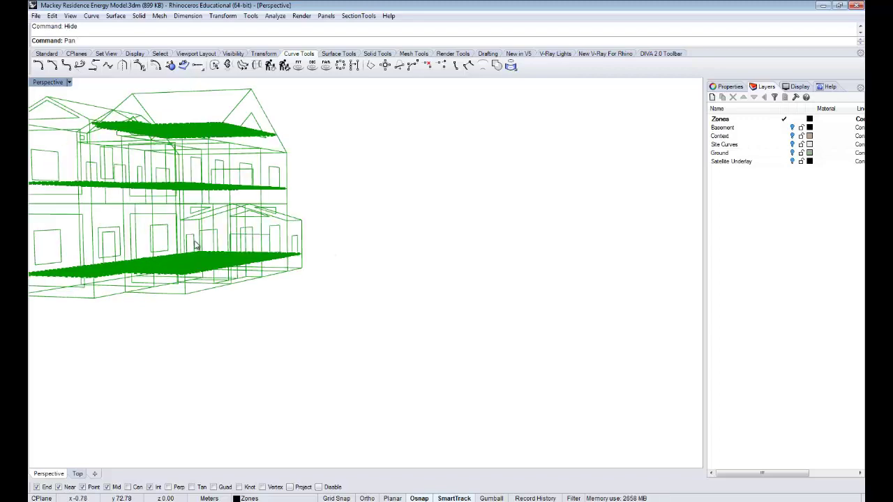
pyautogui.moveTo(200, 260); pyautogui.dragTo(202, 269, button='right')
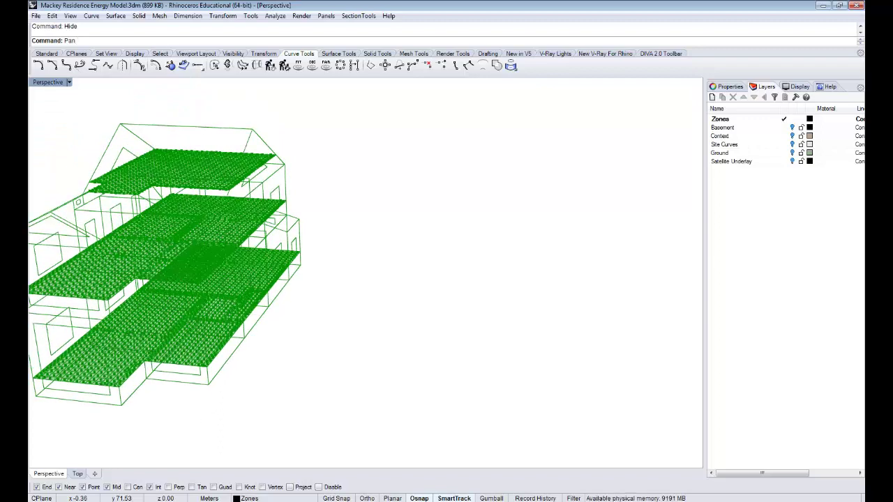
pyautogui.click(289, 499)
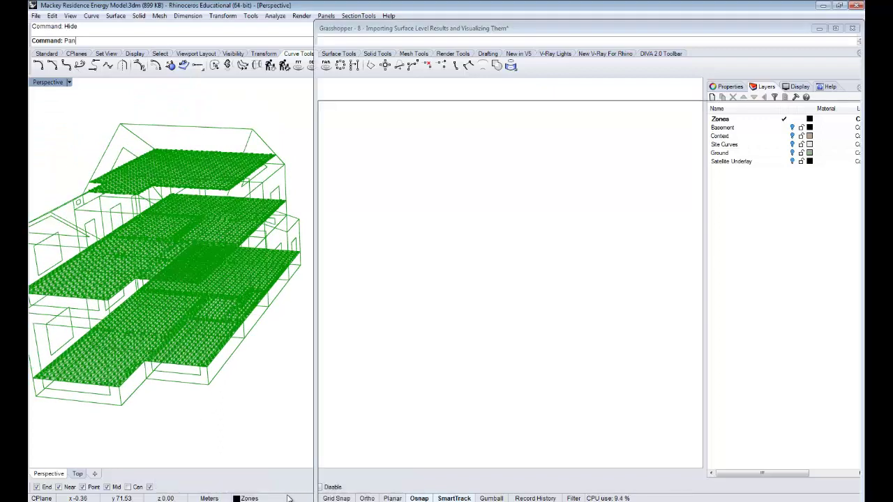
# Add a Panel containing 1, connect it to the gridSize_ input of Indoor View Factor, and inspect the coarser grid.
pyautogui.click(547, 300)
pyautogui.doubleClick(547, 298)
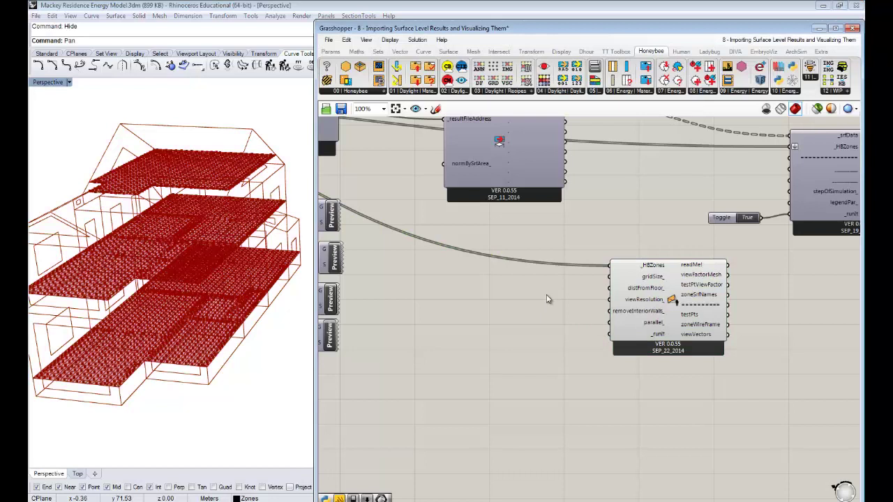
pyautogui.write('panel')
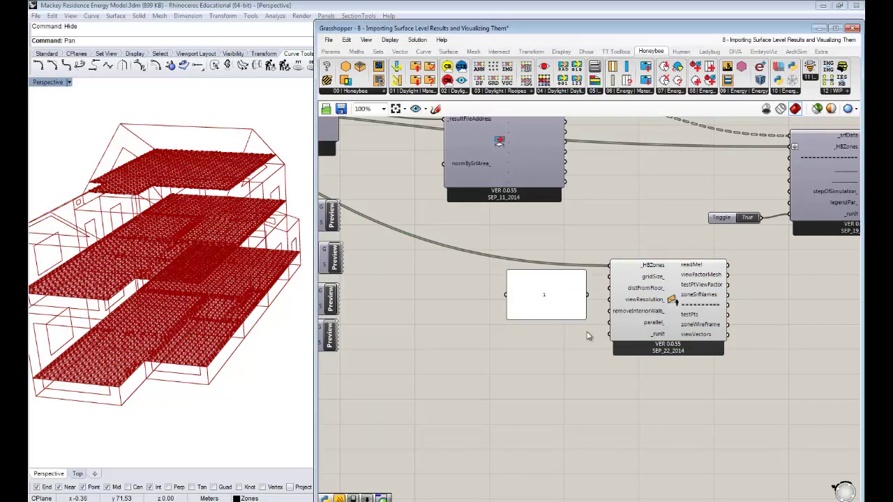
pyautogui.press('Return')
pyautogui.moveTo(568, 317); pyautogui.dragTo(611, 279)
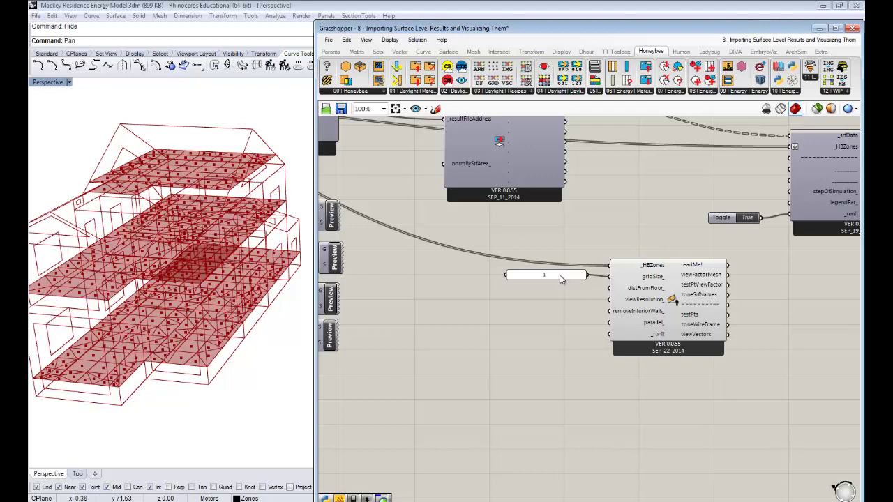
pyautogui.moveTo(559, 276); pyautogui.dragTo(565, 282)
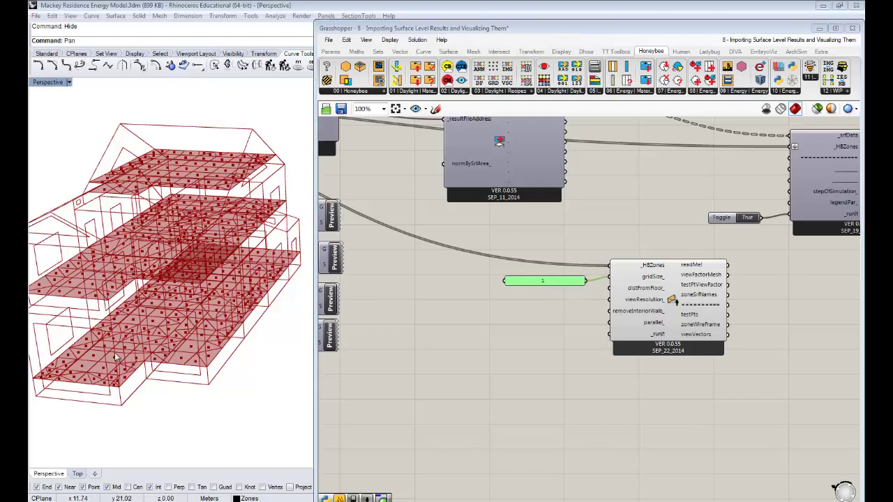
pyautogui.moveTo(119, 349); pyautogui.dragTo(223, 345, button='right')
pyautogui.moveTo(559, 283); pyautogui.dragTo(558, 278)
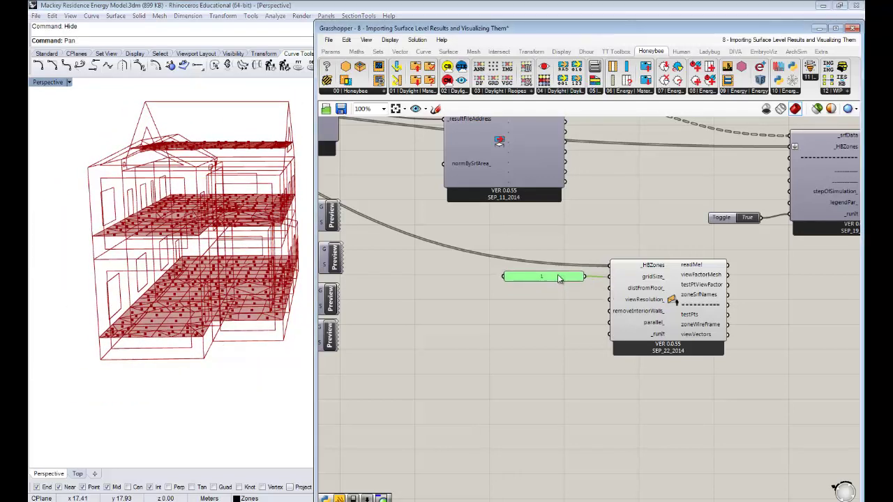
# Add a Boolean Toggle, connect it to the parallel_ input of Indoor View Factor and set it to True.
pyautogui.doubleClick(572, 325)
pyautogui.write('boo')
pyautogui.click(560, 315)
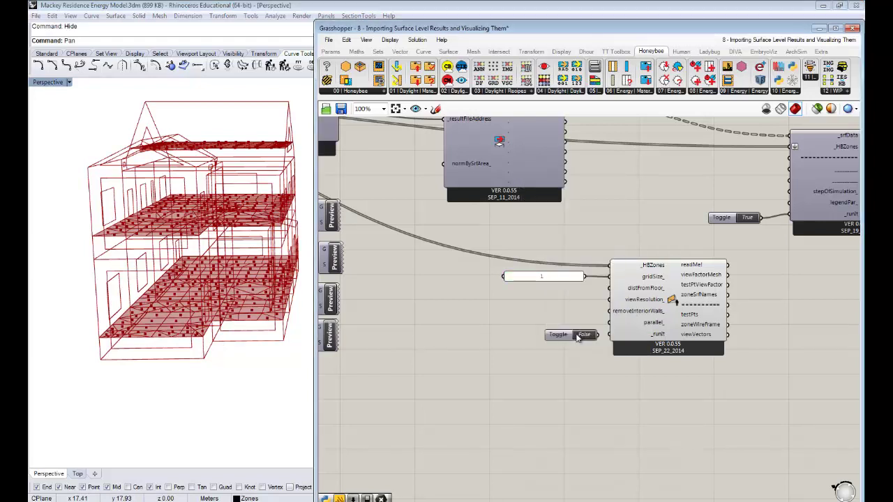
pyautogui.moveTo(568, 336); pyautogui.dragTo(611, 326)
pyautogui.doubleClick(578, 323)
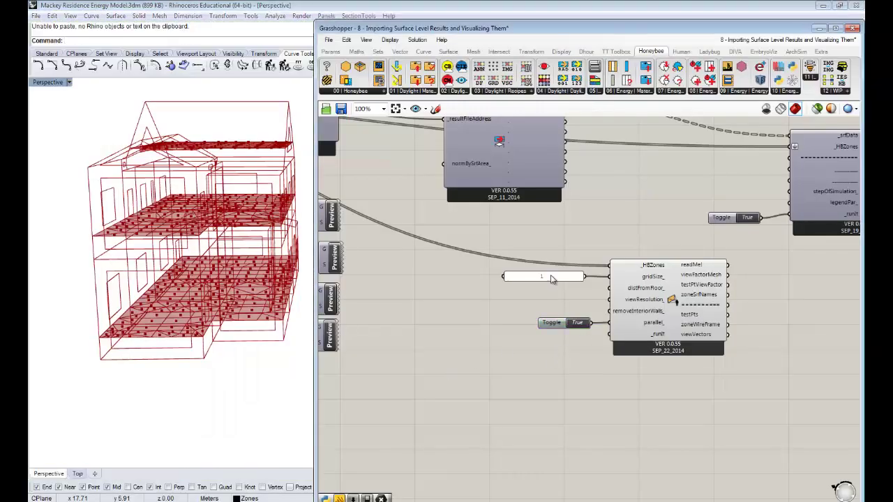
# Duplicate the True toggle and connect one of the toggles to the _runIt input of Indoor View Factor.
pyautogui.moveTo(196, 306)
pyautogui.mouseDown(button='right')
pyautogui.moveTo(200, 313)
pyautogui.moveTo(206, 292)
pyautogui.mouseUp(button='right')
pyautogui.moveTo(553, 323); pyautogui.dragTo(608, 334)
pyautogui.hotkey('ctrl', 'c')
pyautogui.hotkey('ctrl', 'v')
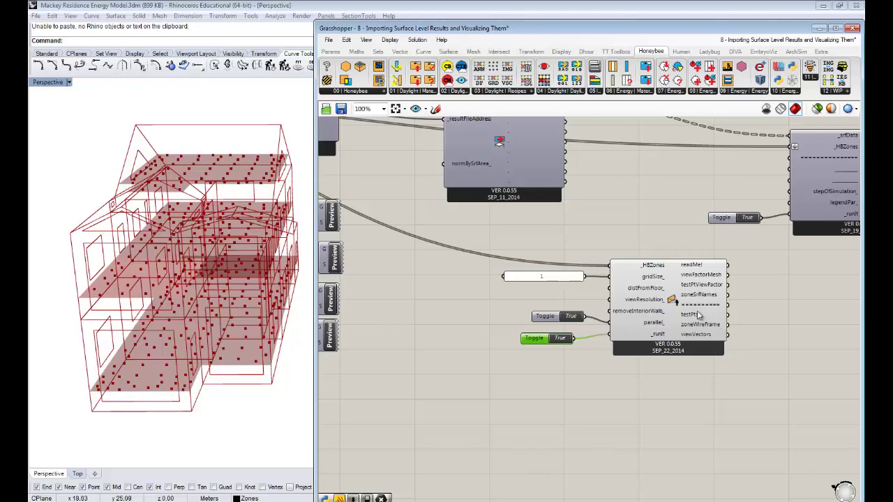
# Shift the toggle feeding the parallel_ input of Indoor View Factor slightly away from the component, roughly in line with the _runIt toggle.
pyautogui.moveTo(698, 316)
pyautogui.moveTo(729, 368); pyautogui.dragTo(671, 361, button='right')
pyautogui.click(486, 316)
pyautogui.moveTo(486, 316); pyautogui.dragTo(479, 319)
pyautogui.moveTo(722, 327); pyautogui.dragTo(673, 321, button='right')
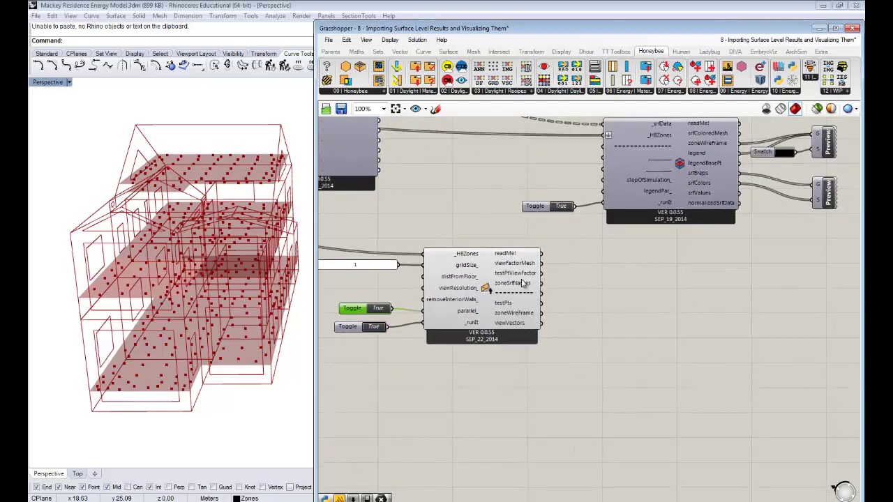
# Add the Honeybee Indoor Radiant Temperature Map component to the canvas and place it beyond the outputs of Indoor View Factor.
pyautogui.moveTo(520, 326)
pyautogui.moveTo(662, 322); pyautogui.dragTo(641, 302, button='right')
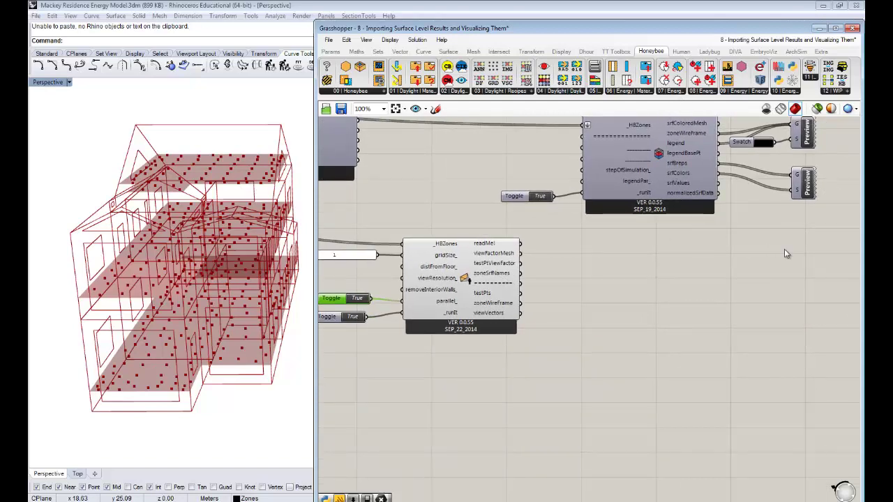
pyautogui.moveTo(788, 251); pyautogui.dragTo(765, 245, button='right')
pyautogui.click(754, 91)
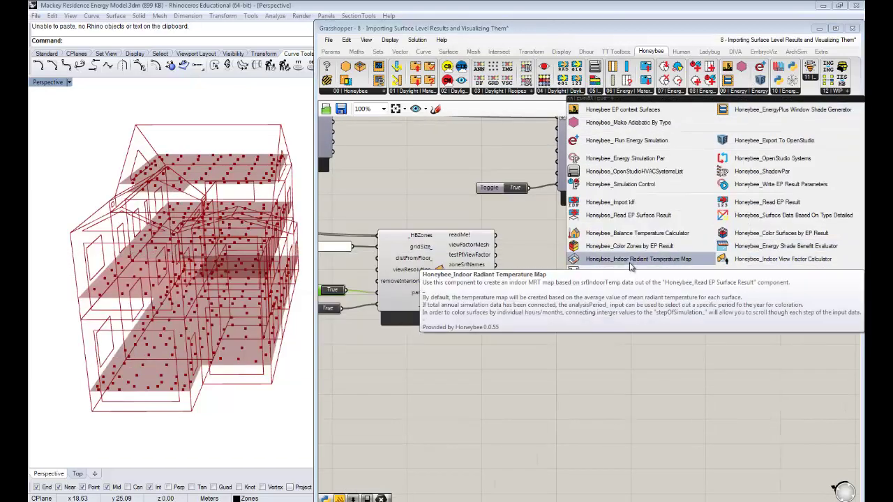
pyautogui.click(631, 259)
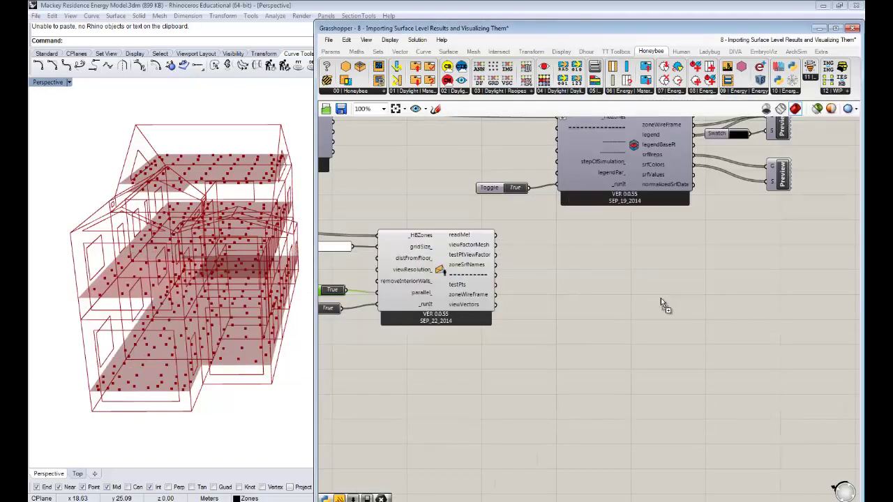
pyautogui.click(667, 315)
pyautogui.moveTo(544, 303); pyautogui.dragTo(599, 302, button='right')
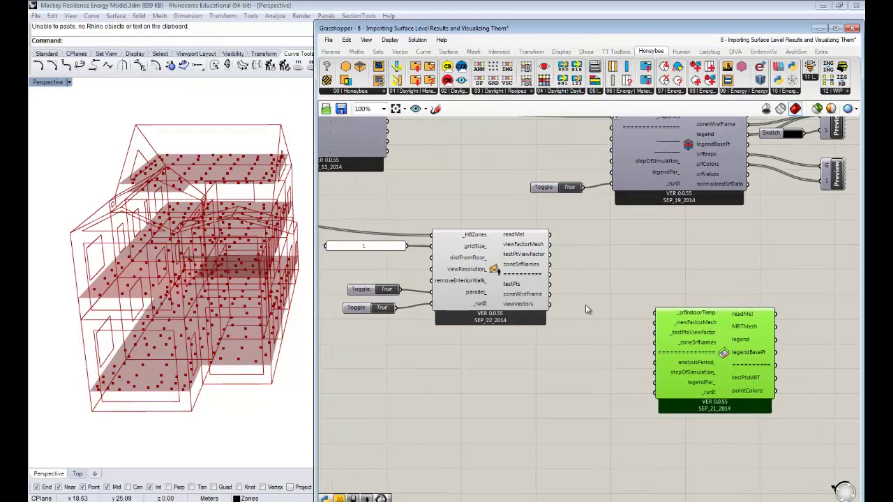
pyautogui.moveTo(710, 375); pyautogui.dragTo(723, 347)
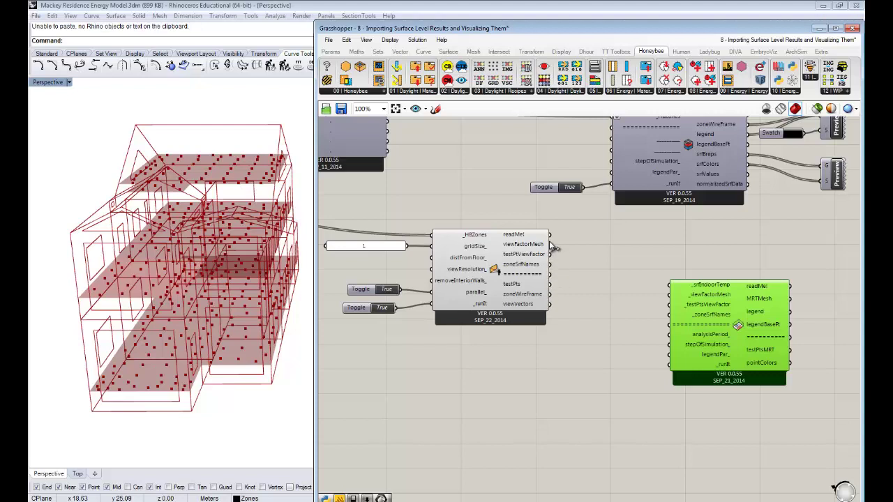
# Wire viewFactorMesh, testPtViewFactor, zoneSrfNames and surfaceIndoorTemp into the matching inputs of Indoor Radiant Temperature Map.
pyautogui.moveTo(551, 244); pyautogui.dragTo(669, 294)
pyautogui.moveTo(550, 254); pyautogui.dragTo(669, 305)
pyautogui.moveTo(550, 265); pyautogui.dragTo(669, 315)
pyautogui.moveTo(627, 246); pyautogui.dragTo(616, 260, button='right')
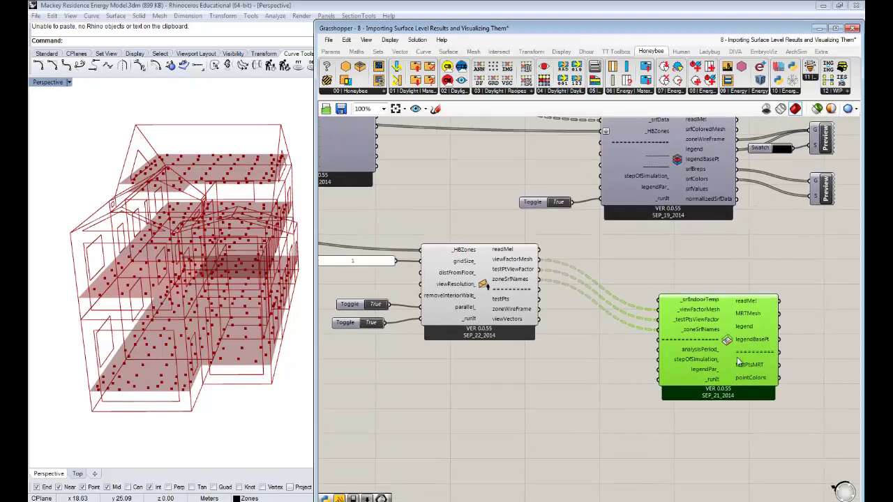
pyautogui.moveTo(738, 361); pyautogui.dragTo(726, 307)
pyautogui.moveTo(628, 269); pyautogui.dragTo(603, 292, button='right')
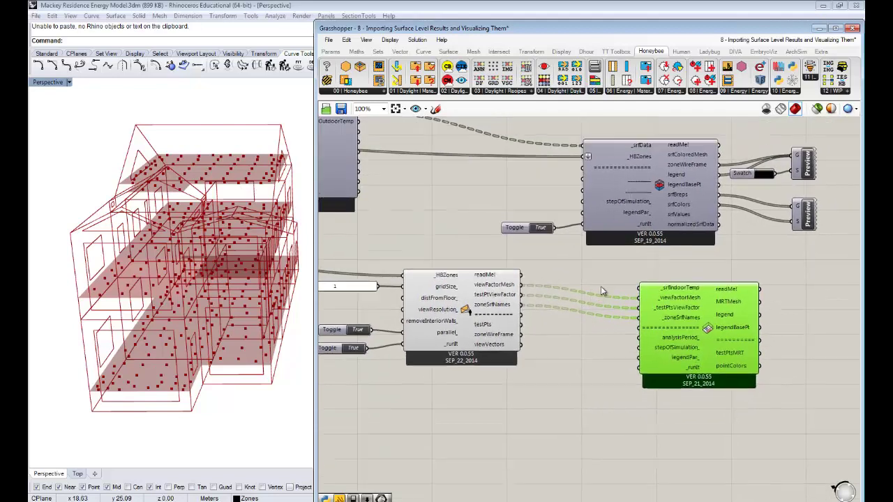
pyautogui.moveTo(442, 233); pyautogui.dragTo(495, 264, button='right')
pyautogui.moveTo(413, 141); pyautogui.dragTo(693, 319)
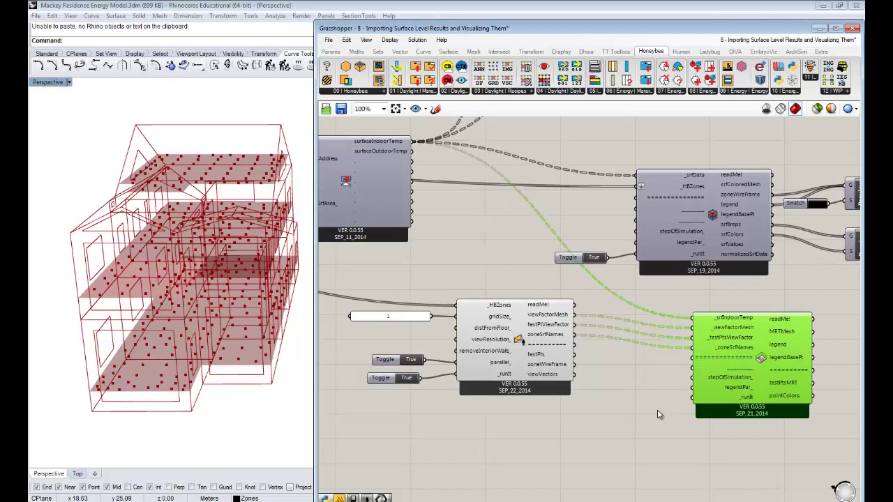
# Add a Boolean Toggle, set it to True and connect it to the _runIt input of Indoor Radiant Temperature Map.
pyautogui.moveTo(653, 398); pyautogui.dragTo(638, 360, button='right')
pyautogui.click(638, 361)
pyautogui.doubleClick(625, 368)
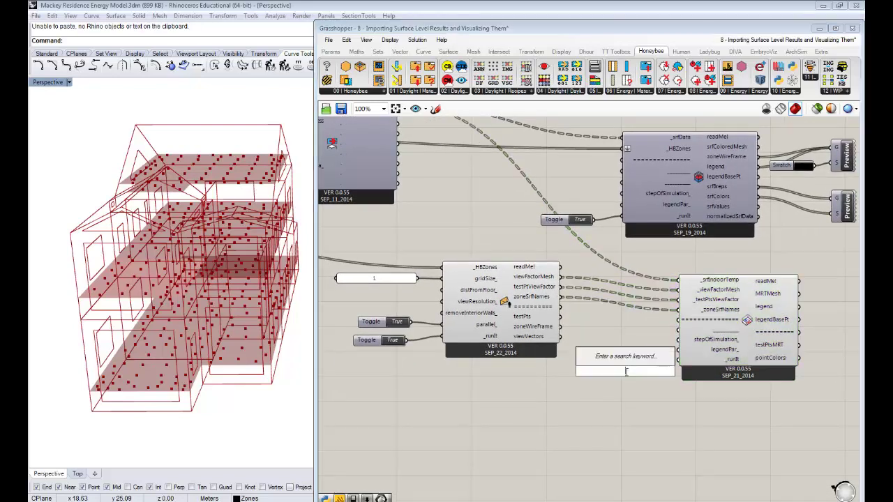
pyautogui.write('Bool')
pyautogui.click(630, 347)
pyautogui.doubleClick(638, 373)
pyautogui.moveTo(653, 371); pyautogui.dragTo(677, 359)
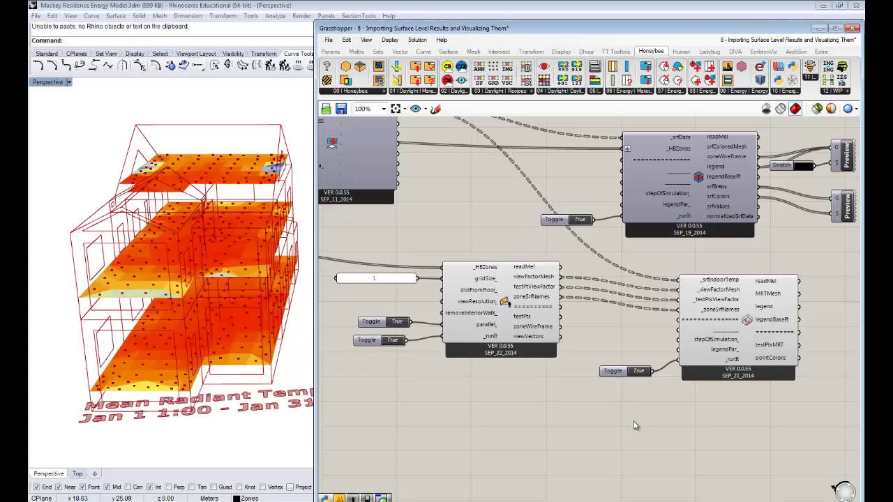
# Check the mean radiant temperature map in the Rhino viewport and turn off the preview of Indoor View Factor.
pyautogui.moveTo(296, 301); pyautogui.dragTo(243, 320, button='right')
pyautogui.scroll(-4, 229, 360)
pyautogui.keyDown('shift'); pyautogui.moveTo(229, 360); pyautogui.dragTo(206, 299, button='right'); pyautogui.keyUp('shift')
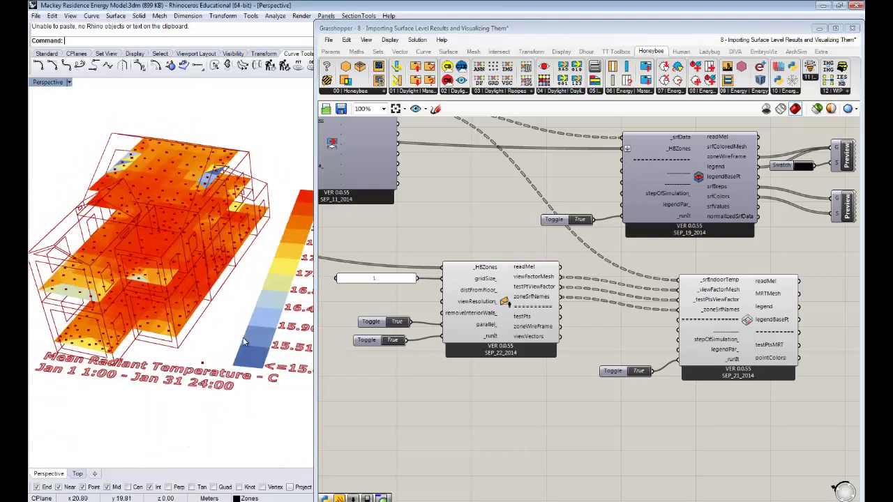
pyautogui.moveTo(243, 340)
pyautogui.mouseDown(button='right')
pyautogui.moveTo(233, 343)
pyautogui.moveTo(240, 333)
pyautogui.mouseUp(button='right')
pyautogui.click(504, 304)
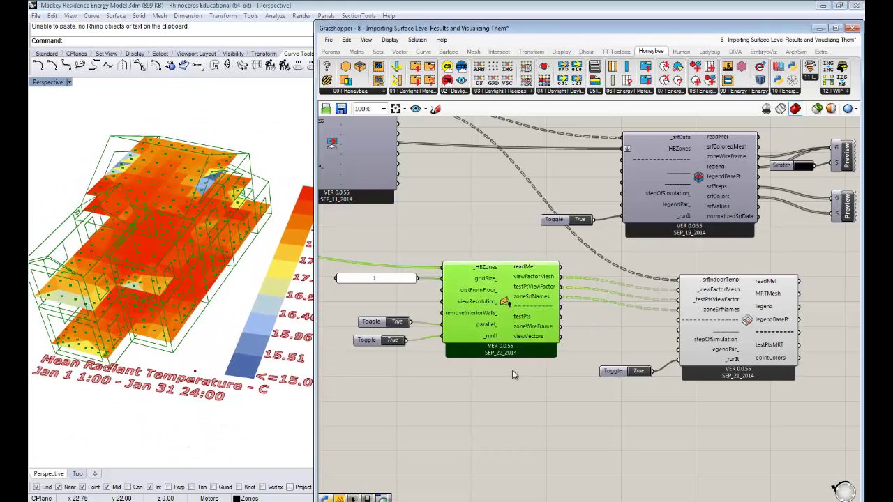
pyautogui.rightClick(513, 376)
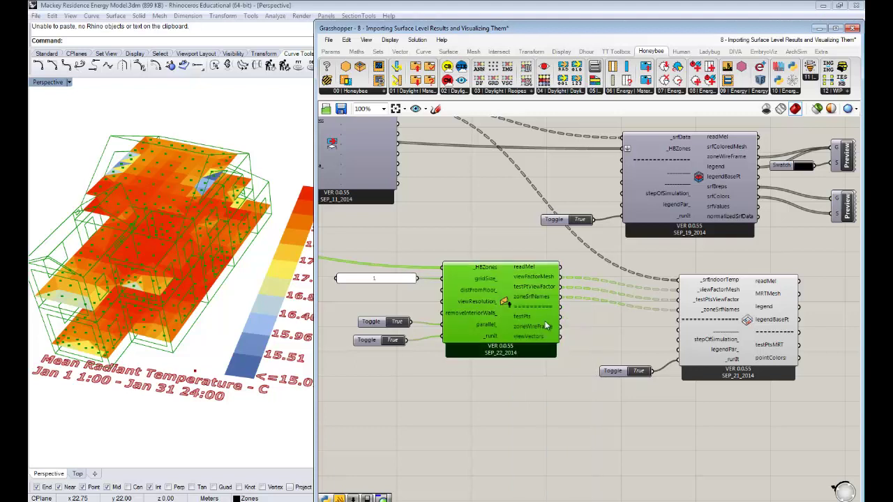
pyautogui.click(549, 322)
pyautogui.click(588, 318)
# Add a Custom Preview component and connect zoneWireframe of Indoor View Factor to its G input.
pyautogui.doubleClick(605, 303)
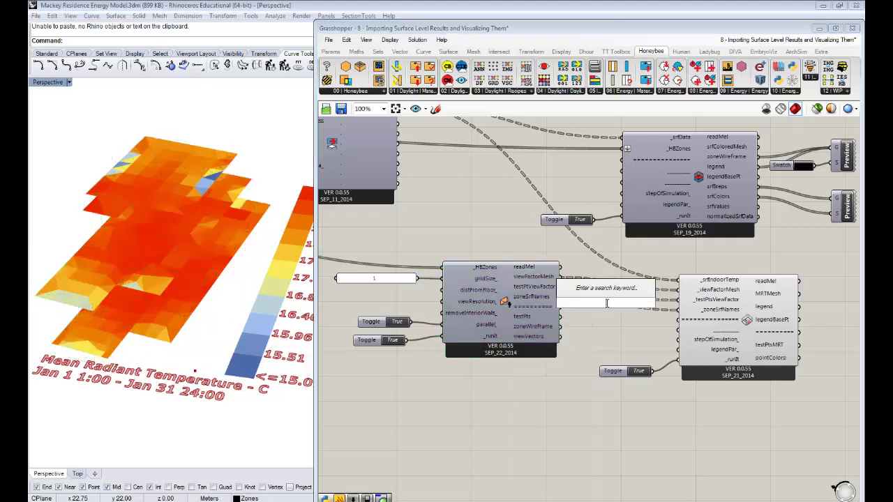
pyautogui.write('prev')
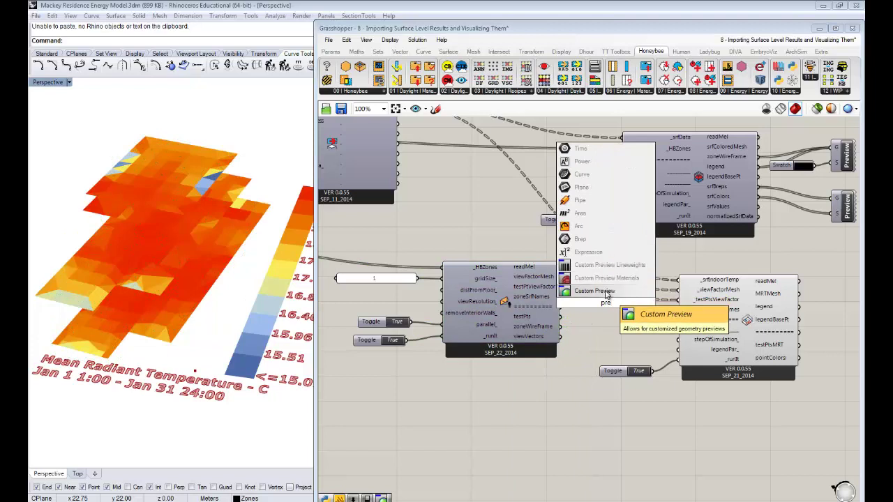
pyautogui.click(606, 292)
pyautogui.moveTo(560, 325); pyautogui.dragTo(598, 308)
pyautogui.click(598, 328)
pyautogui.doubleClick(598, 325)
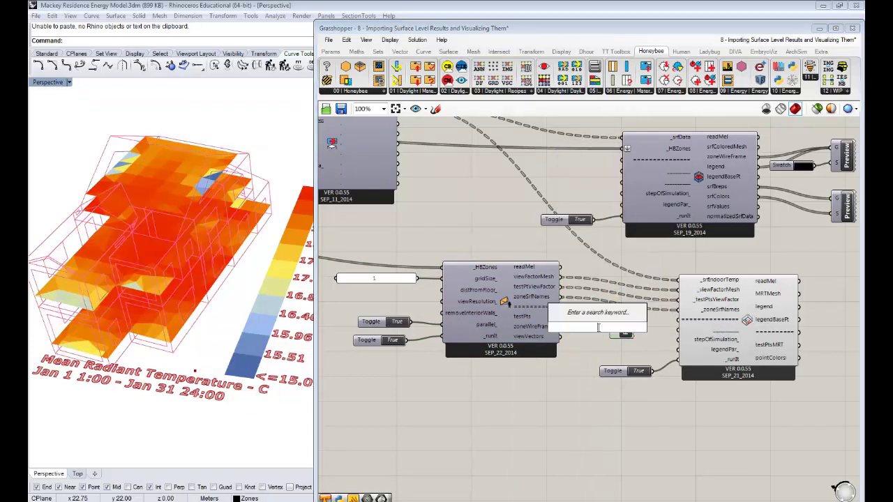
pyautogui.write('swa')
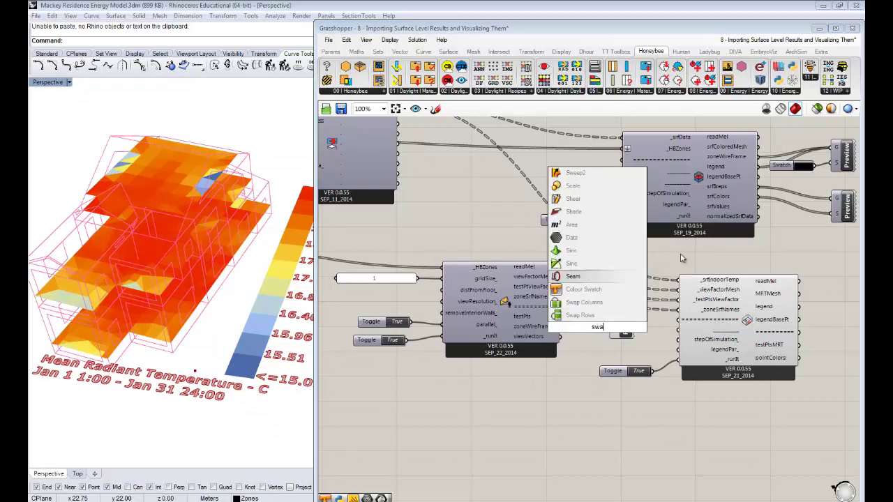
# Connect a copy of the black Swatch to the new Custom Preview's S input and move both beyond Indoor Radiant Temperature Map.
pyautogui.click(784, 166)
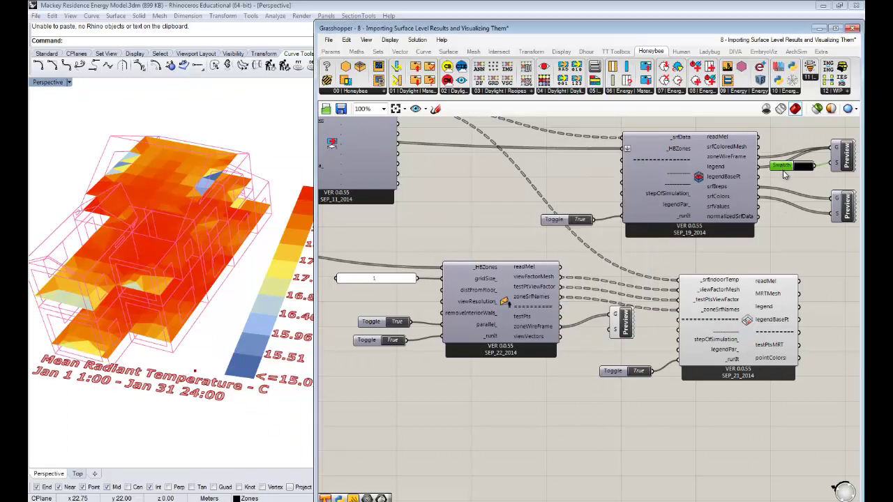
pyautogui.keyDown('alt'); pyautogui.moveTo(785, 172); pyautogui.dragTo(574, 309); pyautogui.keyUp('alt')
pyautogui.moveTo(625, 320); pyautogui.dragTo(543, 283, button='right')
pyautogui.moveTo(542, 282); pyautogui.dragTo(828, 268)
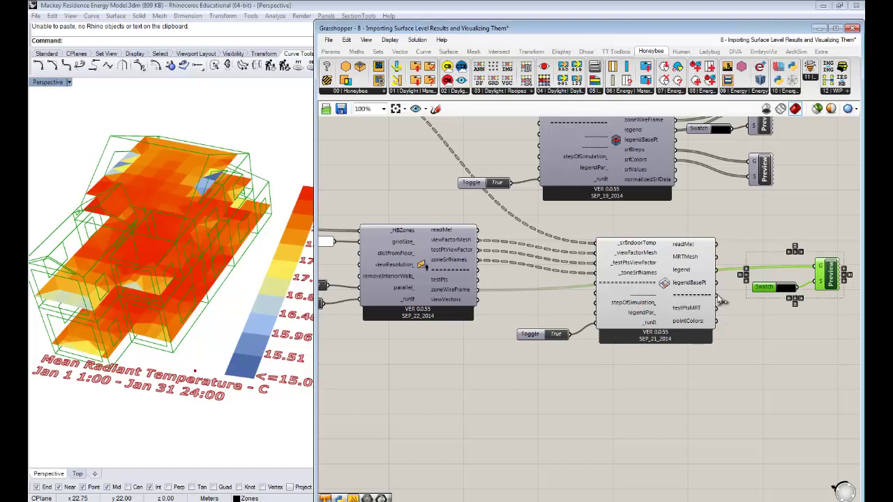
# Add the legend output of Indoor Radiant Temperature Map to the Custom Preview's G input and inspect the map in Rhino.
pyautogui.keyDown('shift'); pyautogui.moveTo(716, 270); pyautogui.dragTo(816, 266); pyautogui.keyUp('shift')
pyautogui.click(774, 236)
pyautogui.moveTo(180, 249); pyautogui.dragTo(195, 294, button='right')
pyautogui.scroll(-6, 195, 296)
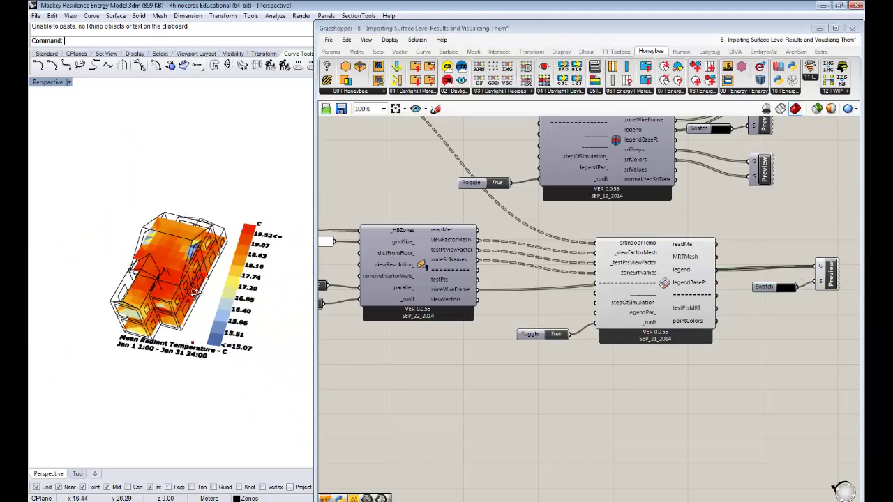
pyautogui.scroll(4, 170, 232)
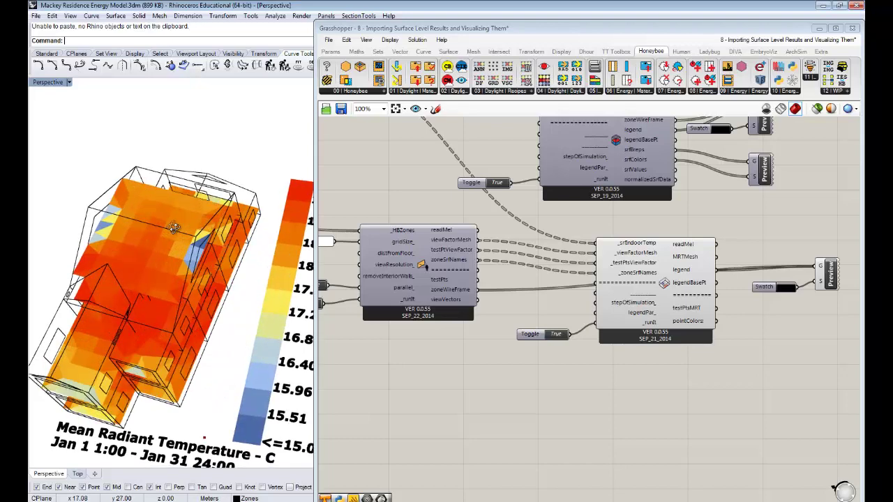
pyautogui.moveTo(169, 231); pyautogui.dragTo(191, 142, button='right')
# Move Indoor Radiant Temperature Map and its toggle, and connect a number slider set to 5 to its stepOfSimulation_ input.
pyautogui.moveTo(426, 346); pyautogui.dragTo(398, 339, button='right')
pyautogui.moveTo(673, 367); pyautogui.dragTo(505, 269)
pyautogui.moveTo(627, 287); pyautogui.dragTo(640, 303)
pyautogui.click(509, 328)
pyautogui.doubleClick(508, 319)
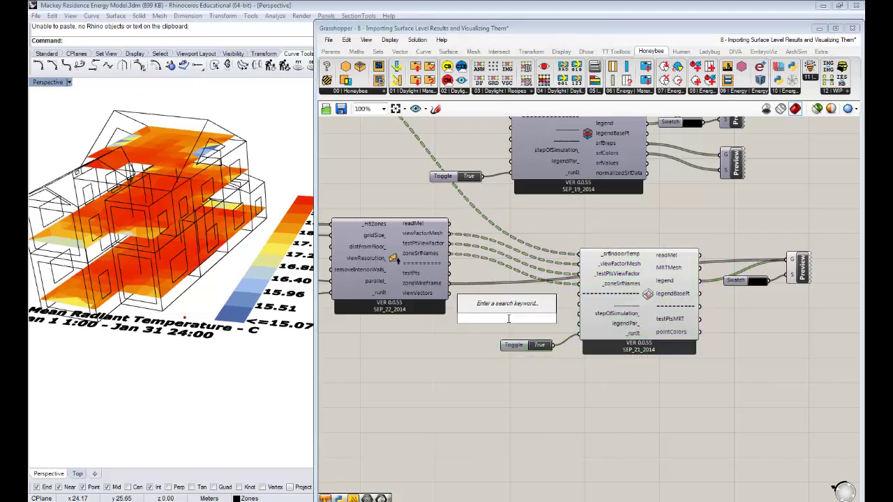
pyautogui.write('5')
pyautogui.press('Return')
pyautogui.moveTo(548, 318); pyautogui.dragTo(580, 325)
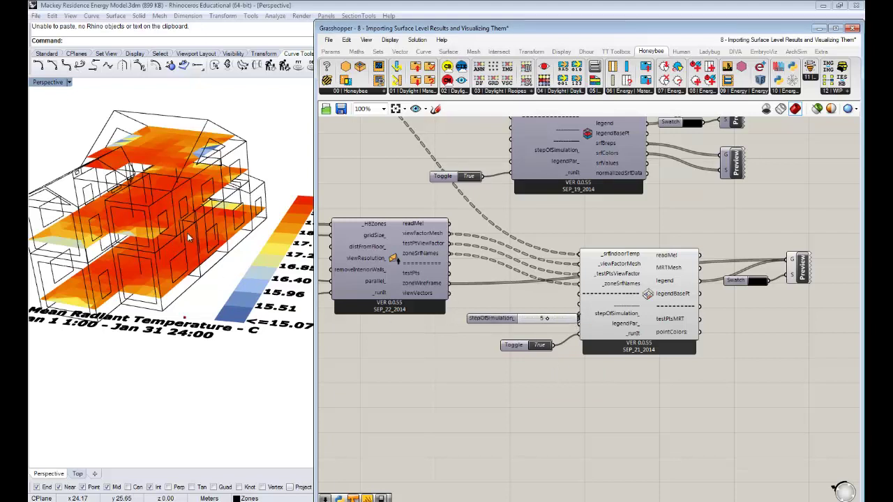
# Inspect the hourly map, move the stepOfSimulation_ slider away from the component and raise its value stepwise from 6 to 10.
pyautogui.moveTo(179, 229); pyautogui.dragTo(161, 269, button='right')
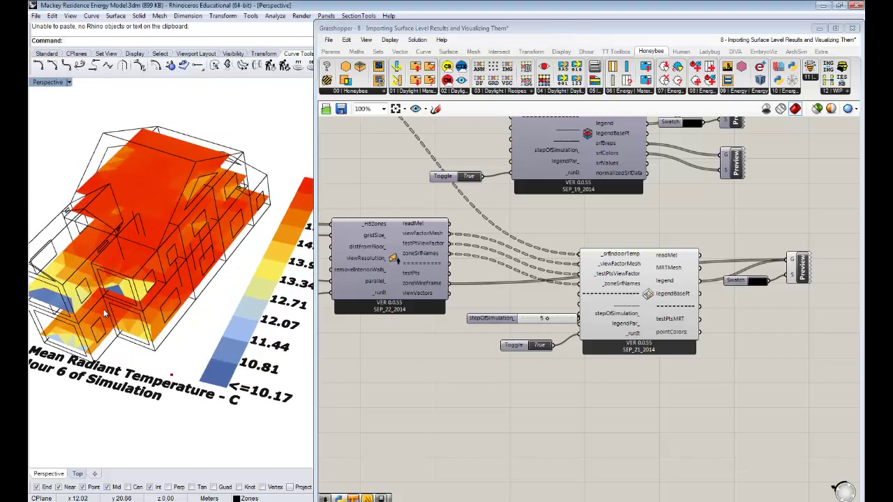
pyautogui.moveTo(116, 337); pyautogui.dragTo(174, 283, button='right')
pyautogui.moveTo(514, 325); pyautogui.dragTo(483, 325)
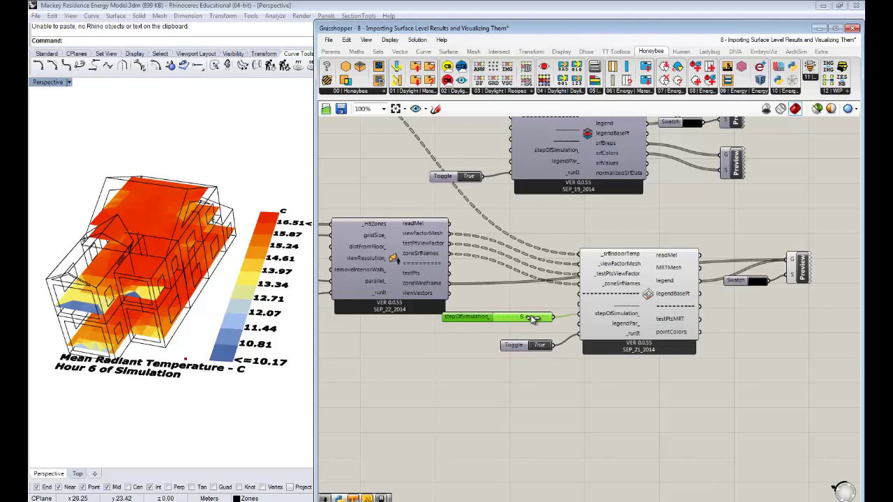
pyautogui.moveTo(532, 318); pyautogui.dragTo(541, 320)
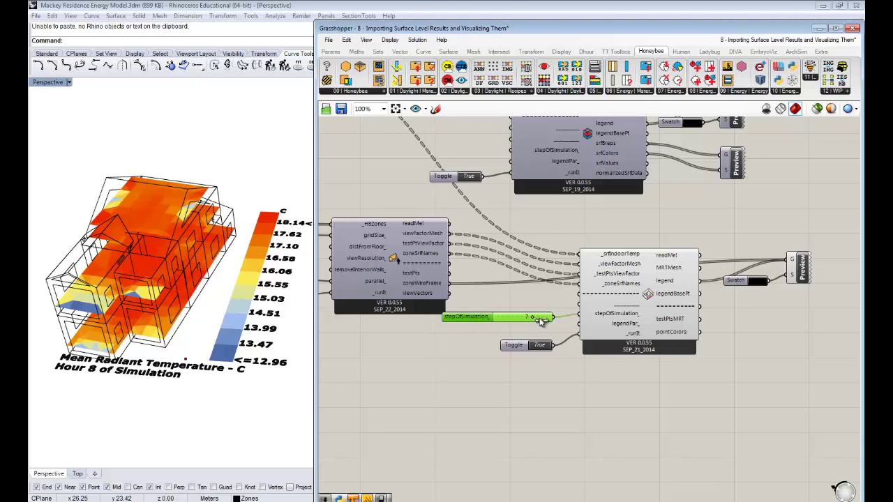
pyautogui.moveTo(541, 319); pyautogui.dragTo(543, 321)
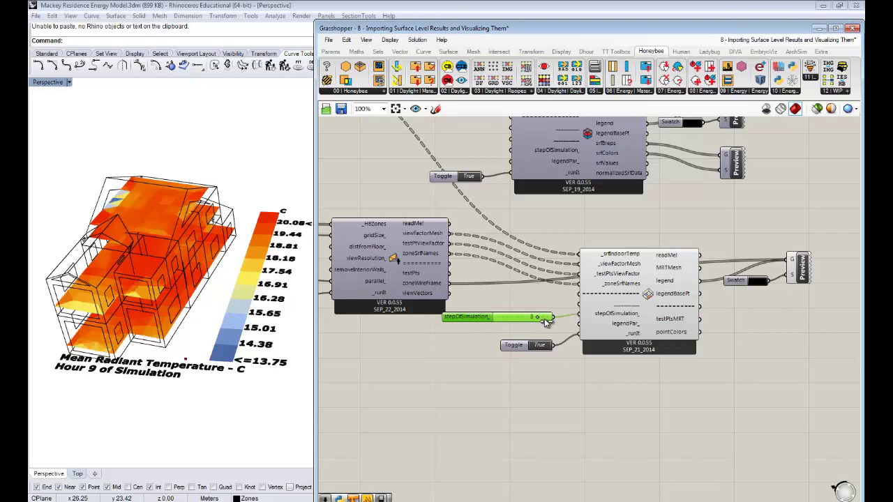
pyautogui.moveTo(547, 321)
pyautogui.mouseDown()
pyautogui.moveTo(553, 324)
pyautogui.moveTo(544, 326)
pyautogui.mouseUp()
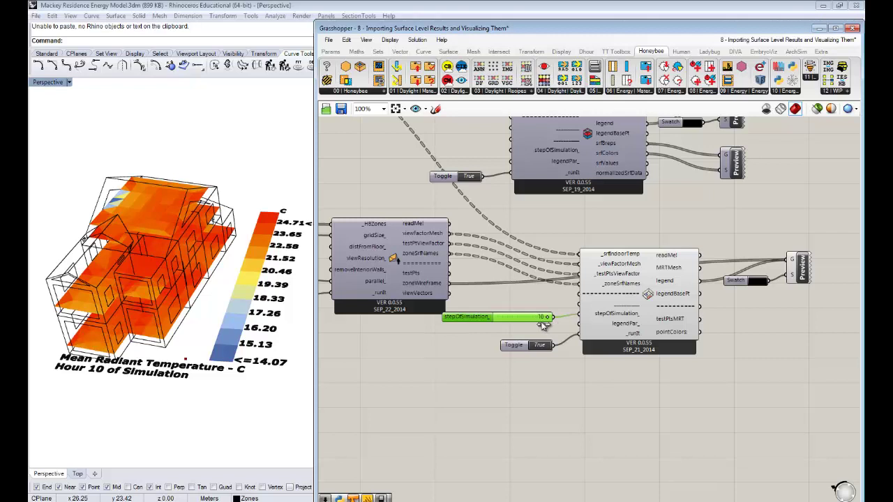